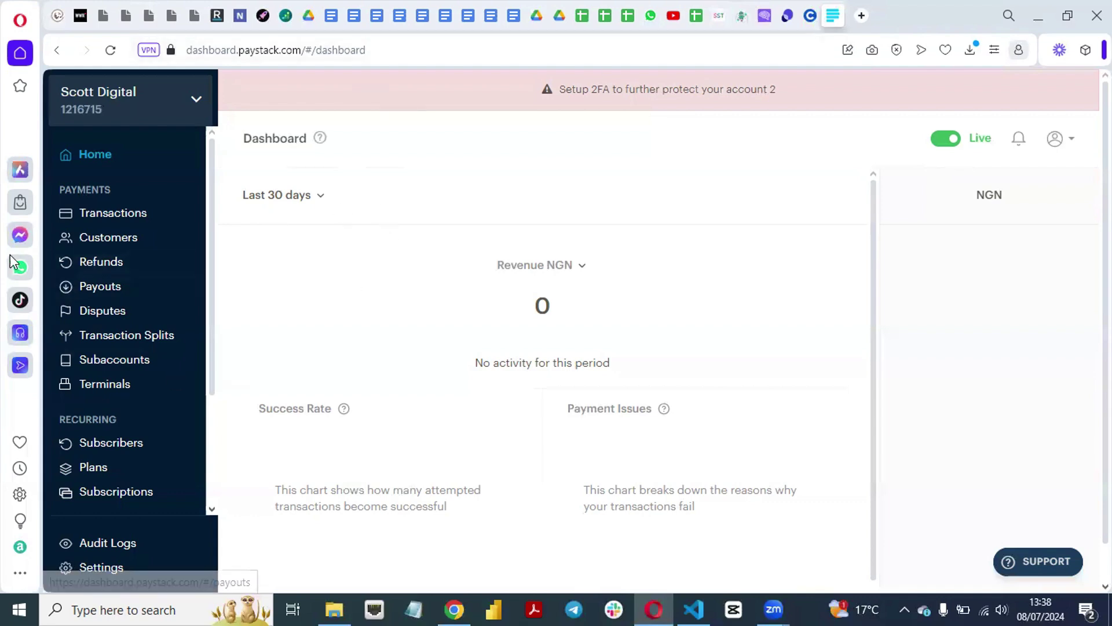
Browse the Transactions, Refunds and Payouts pages in the sidebar
{"action": "left_click", "coordinate": [116, 219]}
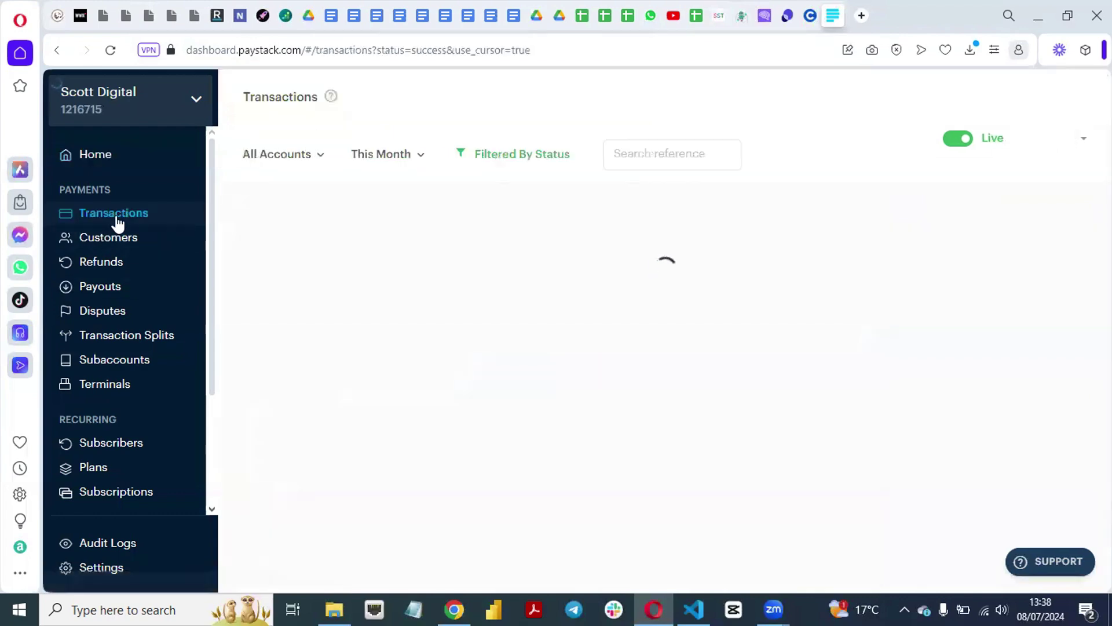
{"action": "left_click", "coordinate": [103, 268]}
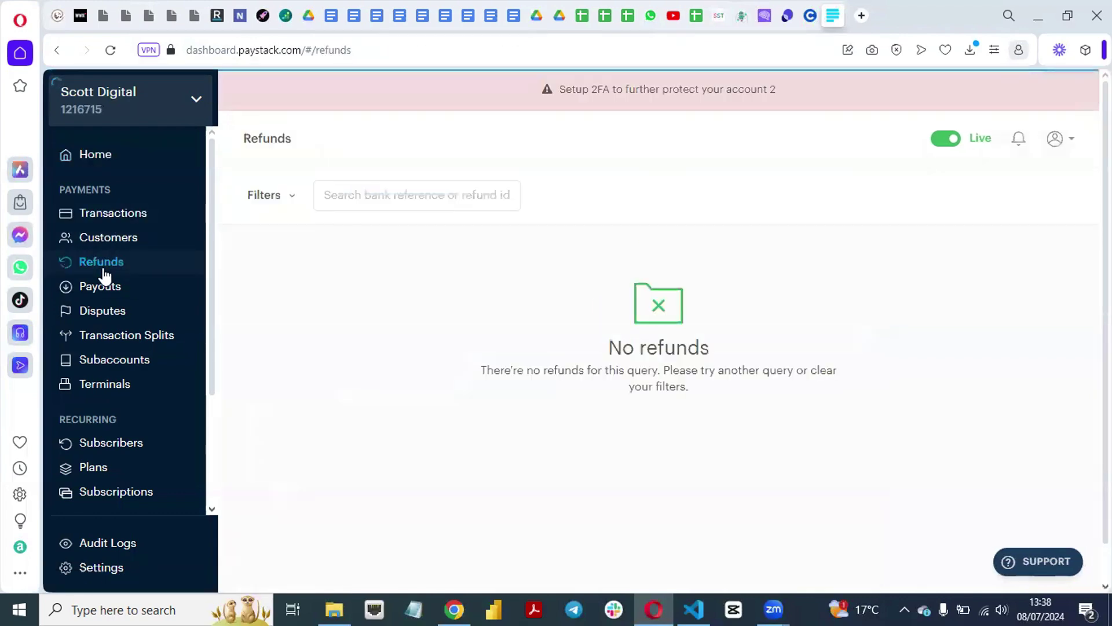
{"action": "left_click", "coordinate": [94, 290]}
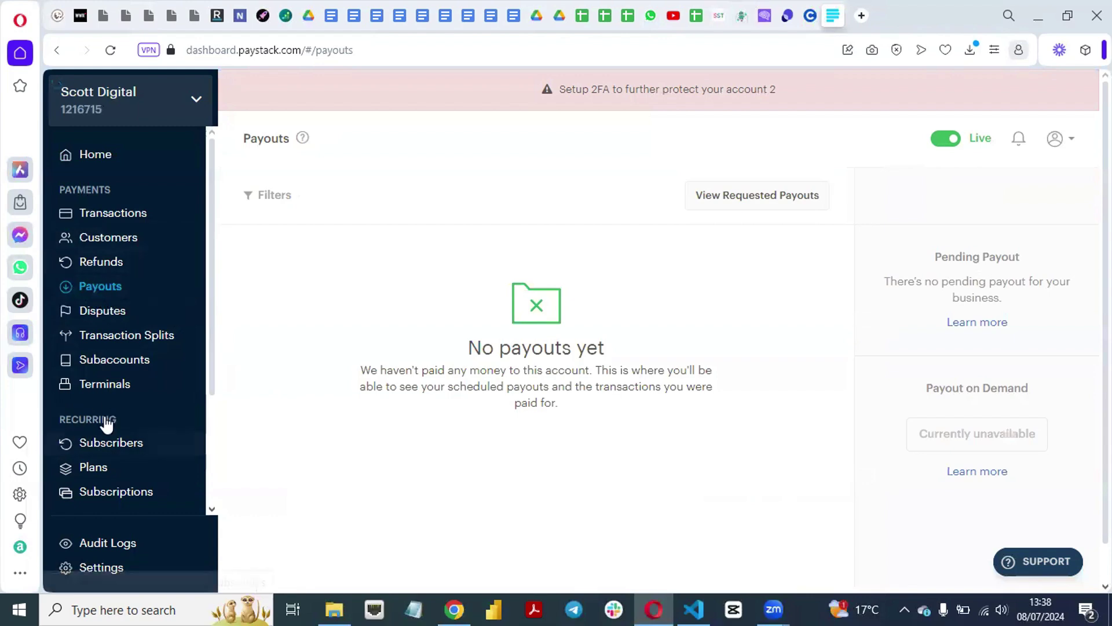
Start a blank New Plan from the empty Plans page, then bring up the Calendly event
{"action": "left_click_drag", "start_coordinate": [211, 373], "coordinate": [213, 410]}
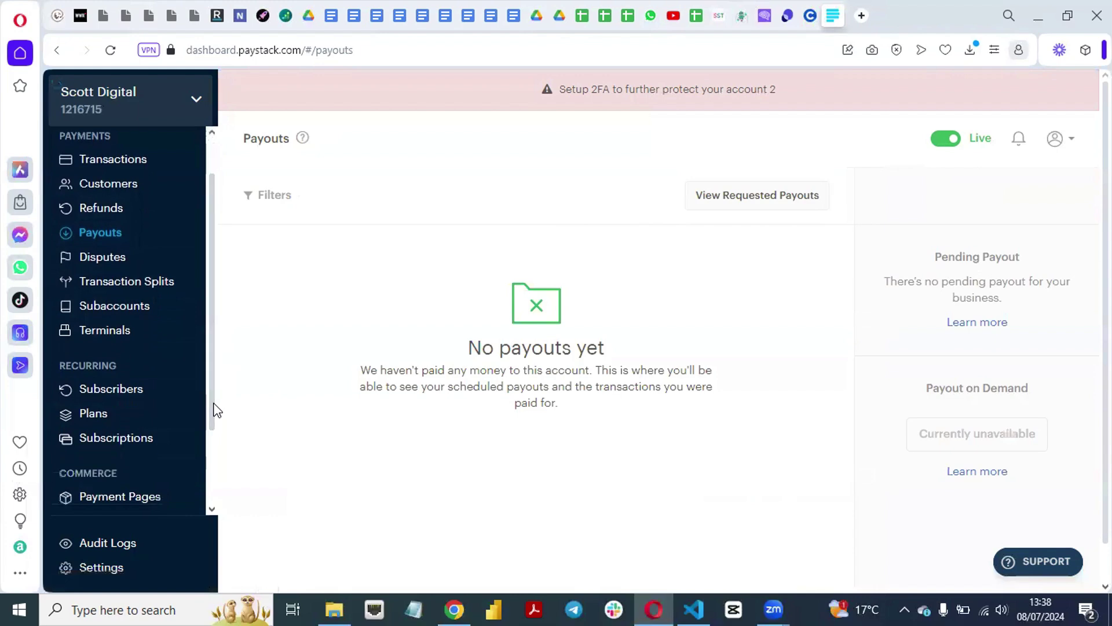
{"action": "left_click", "coordinate": [106, 414]}
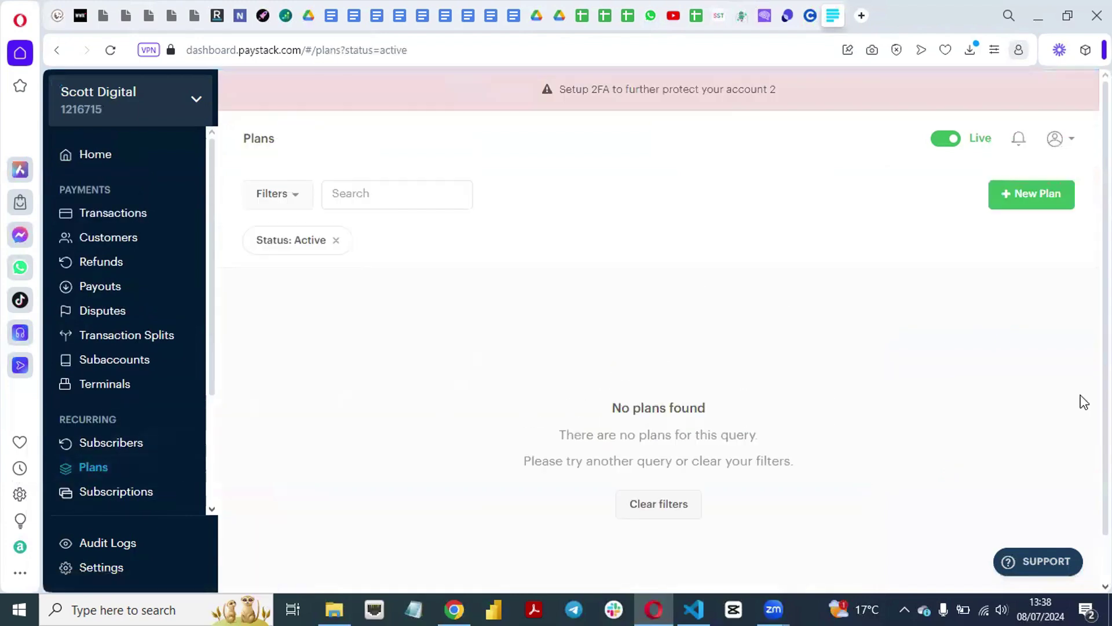
{"action": "left_click", "coordinate": [1024, 189]}
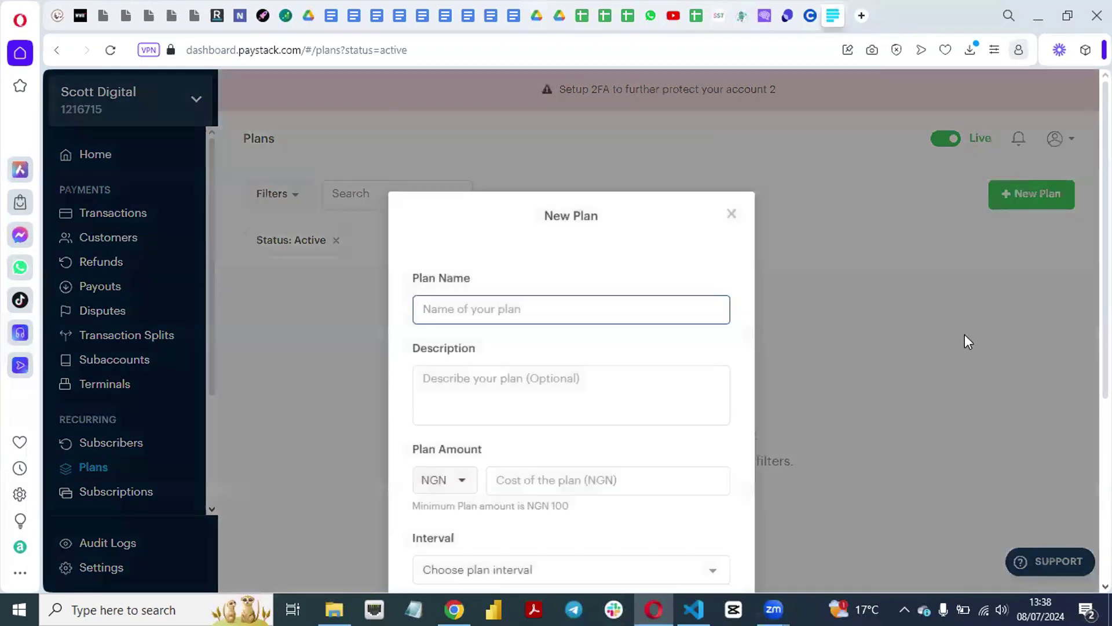
{"action": "scroll", "coordinate": [571, 376], "scroll_direction": "down", "scroll_amount": 2}
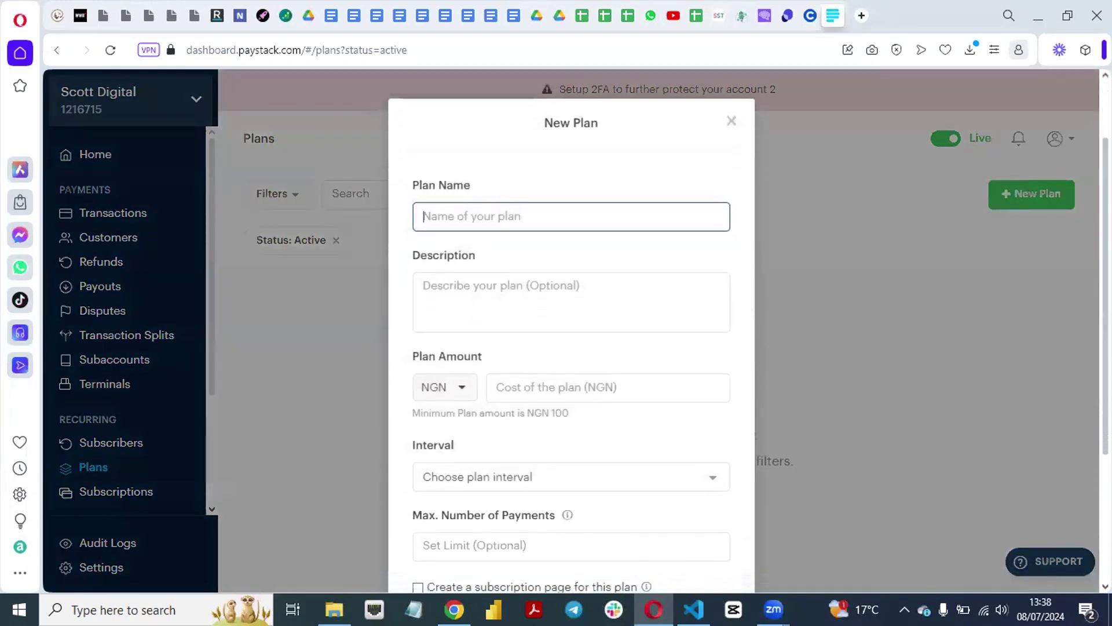
{"action": "scroll", "coordinate": [571, 347], "scroll_direction": "down", "scroll_amount": 3}
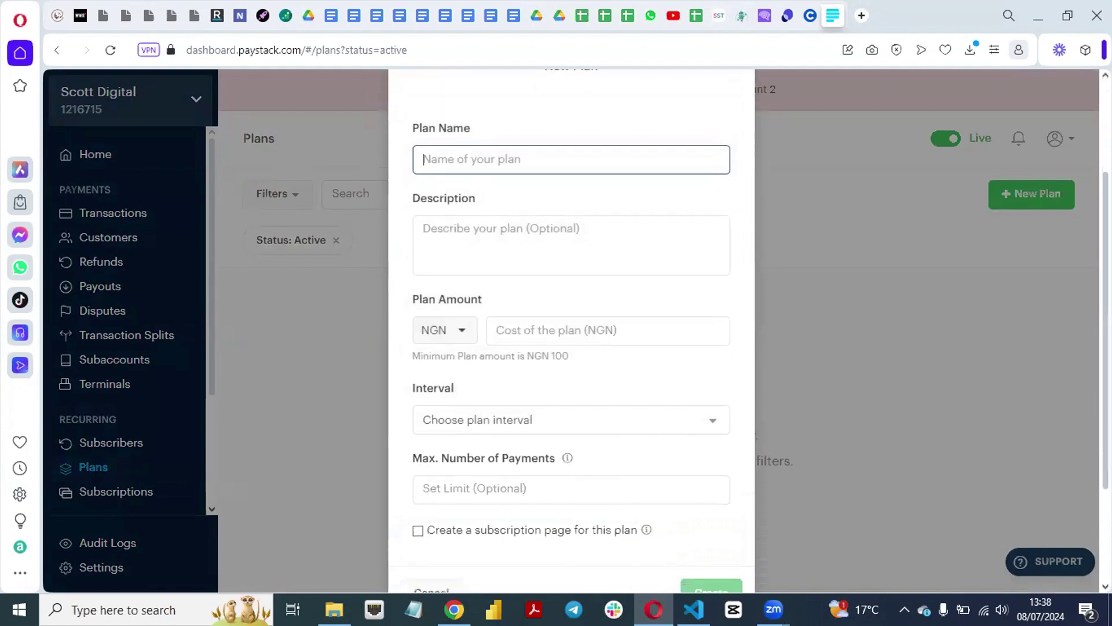
{"action": "scroll", "coordinate": [571, 348], "scroll_direction": "up", "scroll_amount": 5}
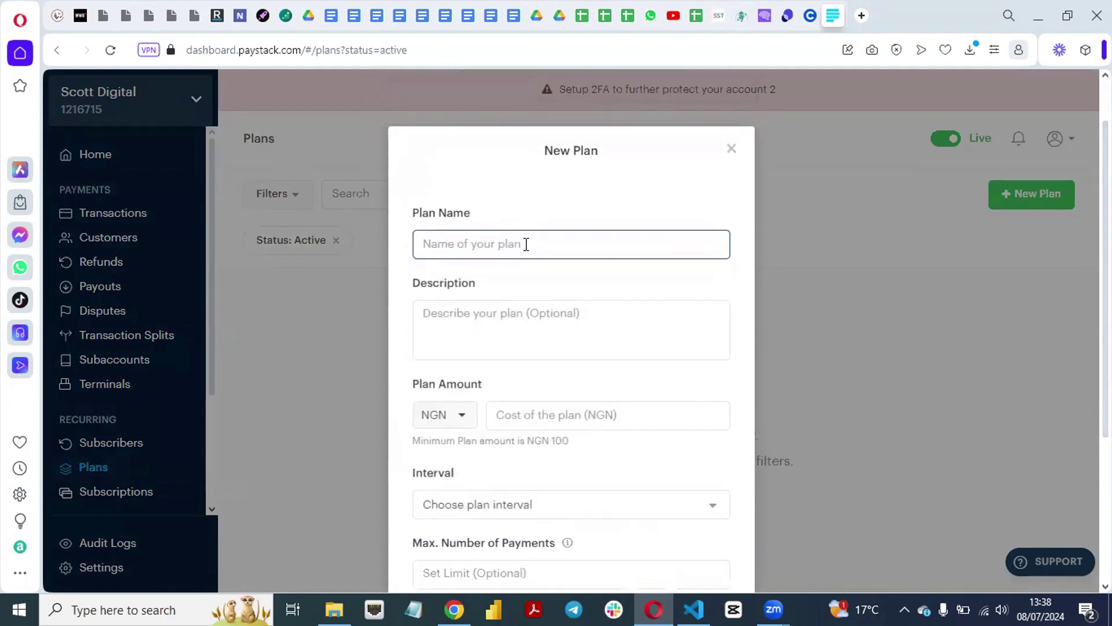
{"action": "left_click", "coordinate": [455, 610]}
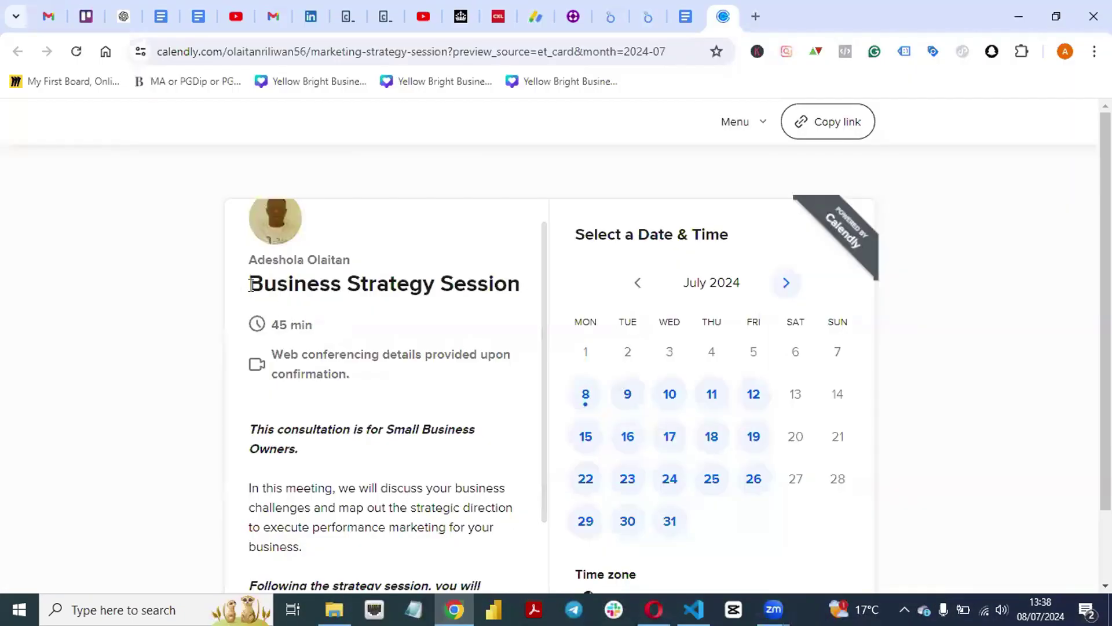
Copy the Calendly title 'Business Strategy Session' into the Paystack Plan Name field
{"action": "left_click_drag", "start_coordinate": [251, 284], "coordinate": [529, 297]}
{"action": "key", "text": "ctrl+c"}
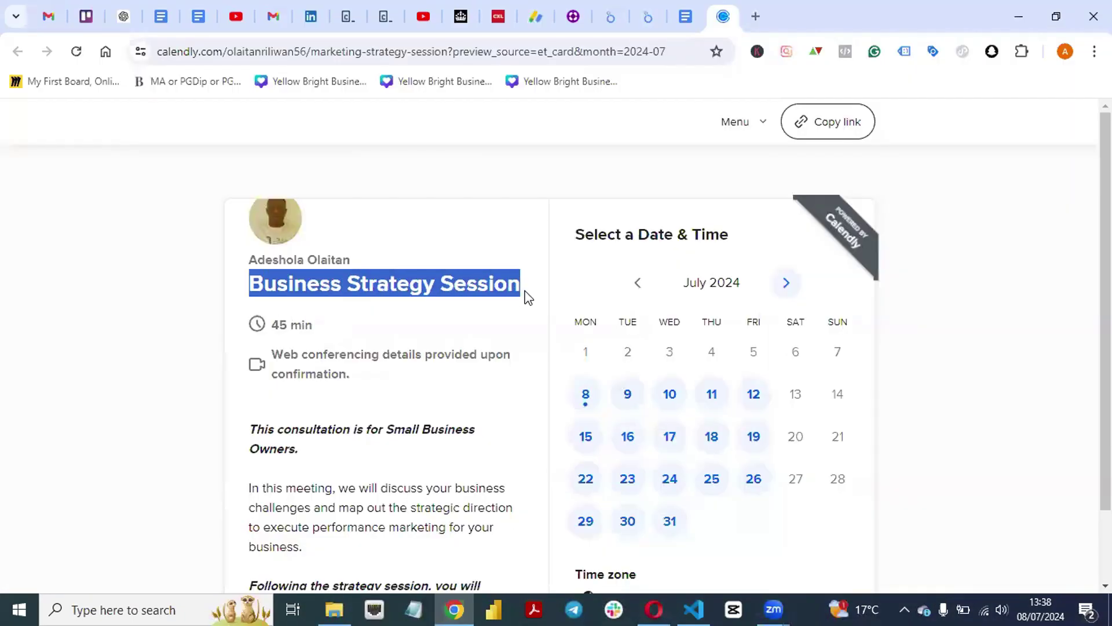
{"action": "left_click", "coordinate": [654, 609]}
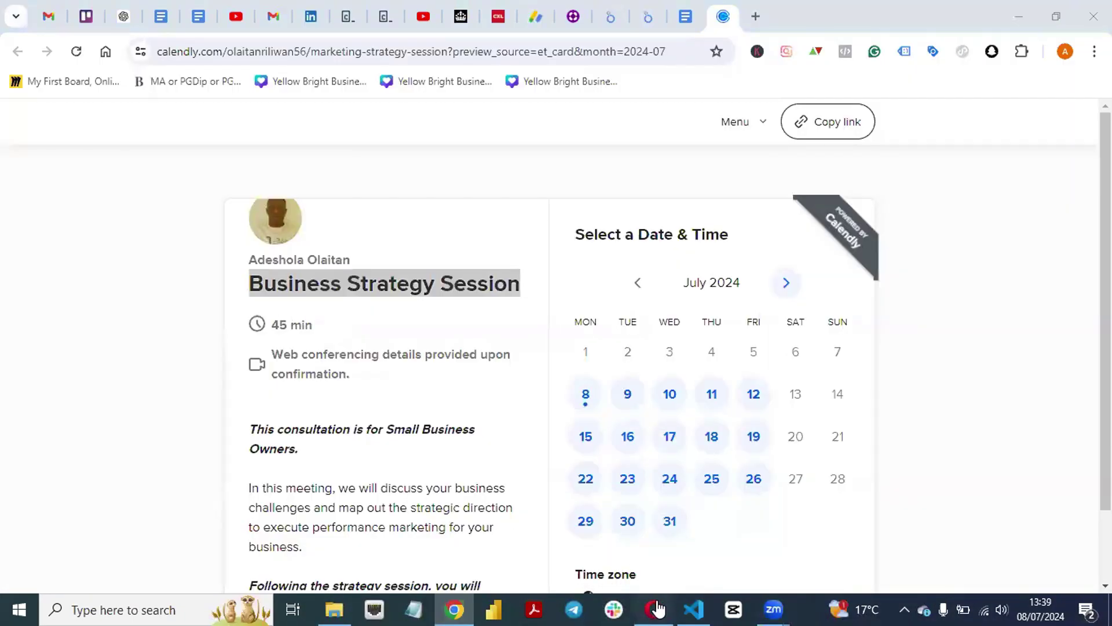
{"action": "key", "text": "ctrl+v"}
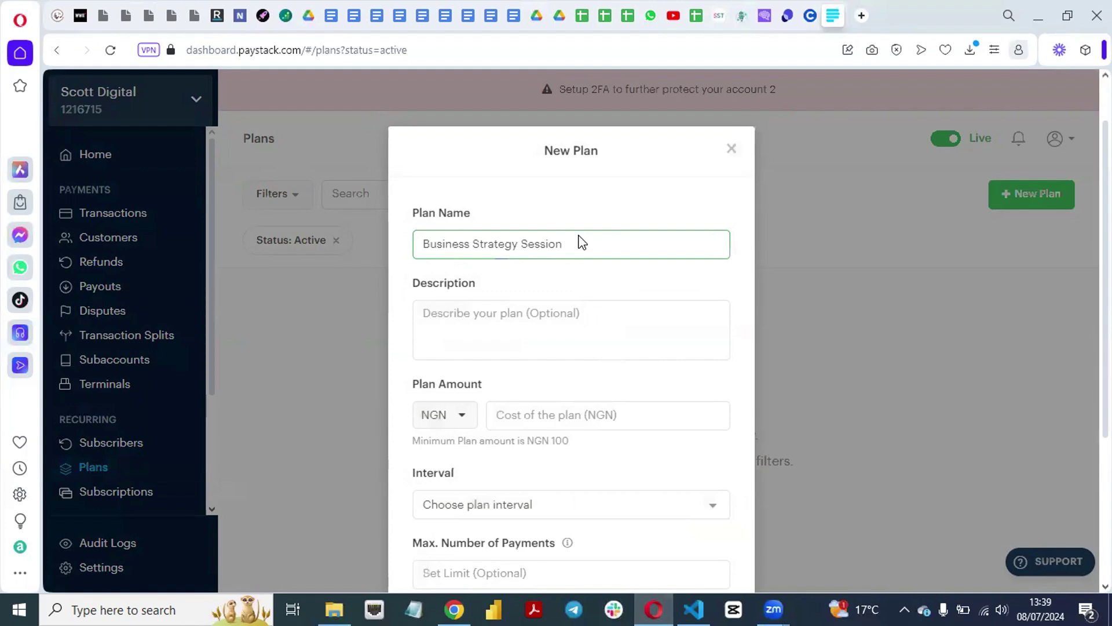
Copy the Calendly event's description paragraphs and return to the Paystack form
{"action": "left_click", "coordinate": [452, 608]}
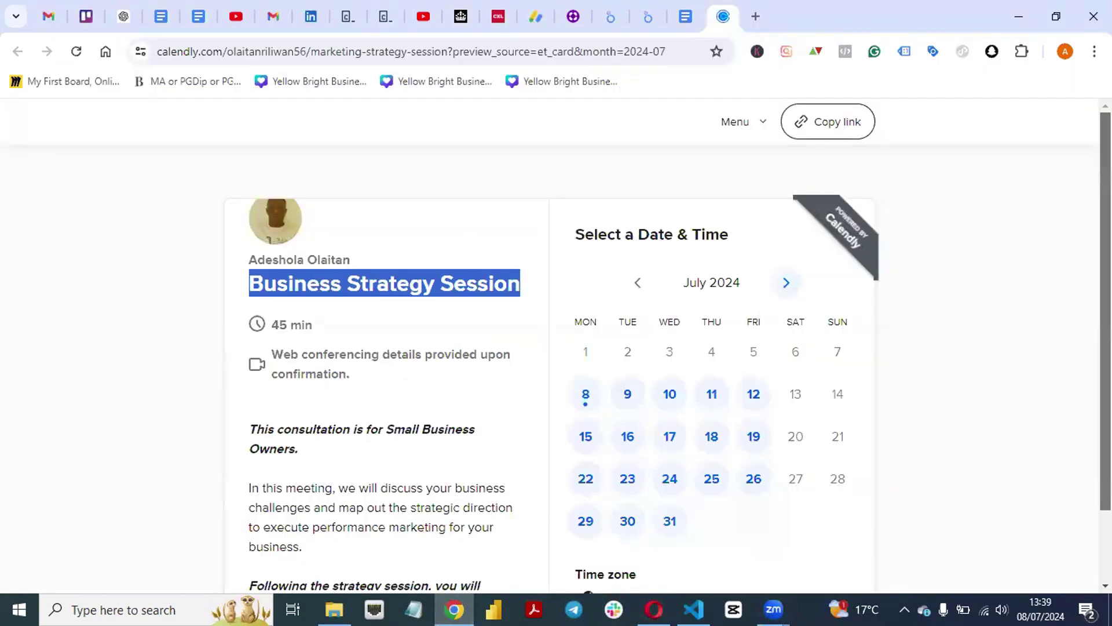
{"action": "scroll", "coordinate": [1103, 244], "scroll_direction": "down", "scroll_amount": 2}
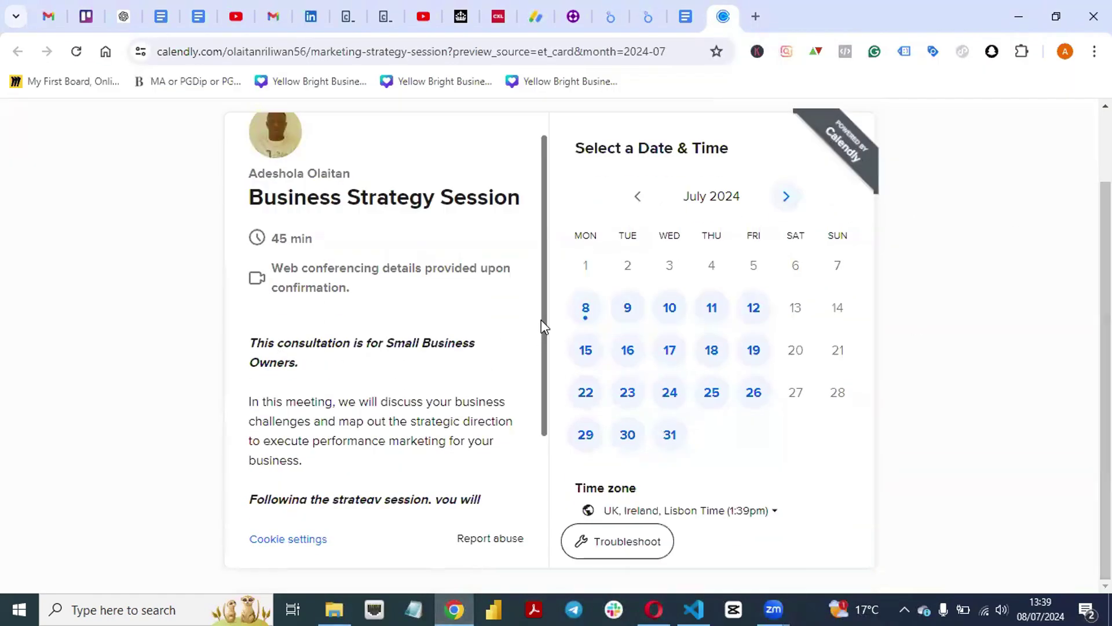
{"action": "scroll", "coordinate": [550, 424], "scroll_direction": "down", "scroll_amount": 2}
{"action": "left_click_drag", "start_coordinate": [248, 259], "coordinate": [447, 502]}
{"action": "left_click", "coordinate": [654, 609]}
Paste the event description into the plan and enter a plan amount of 50000
{"action": "left_click", "coordinate": [512, 326]}
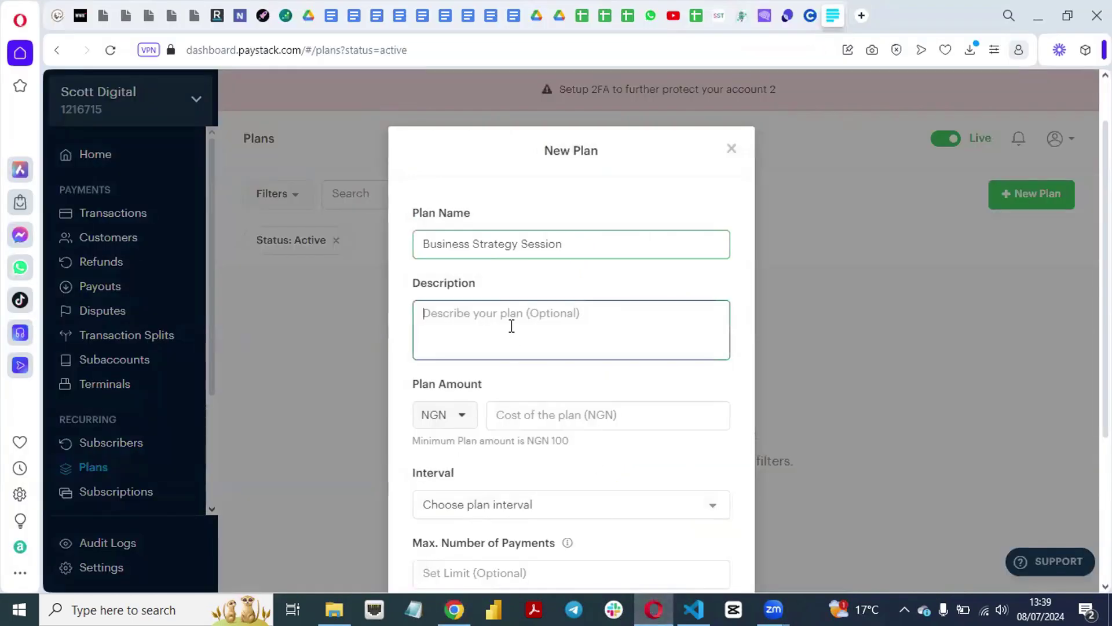
{"action": "key", "text": "ctrl+v"}
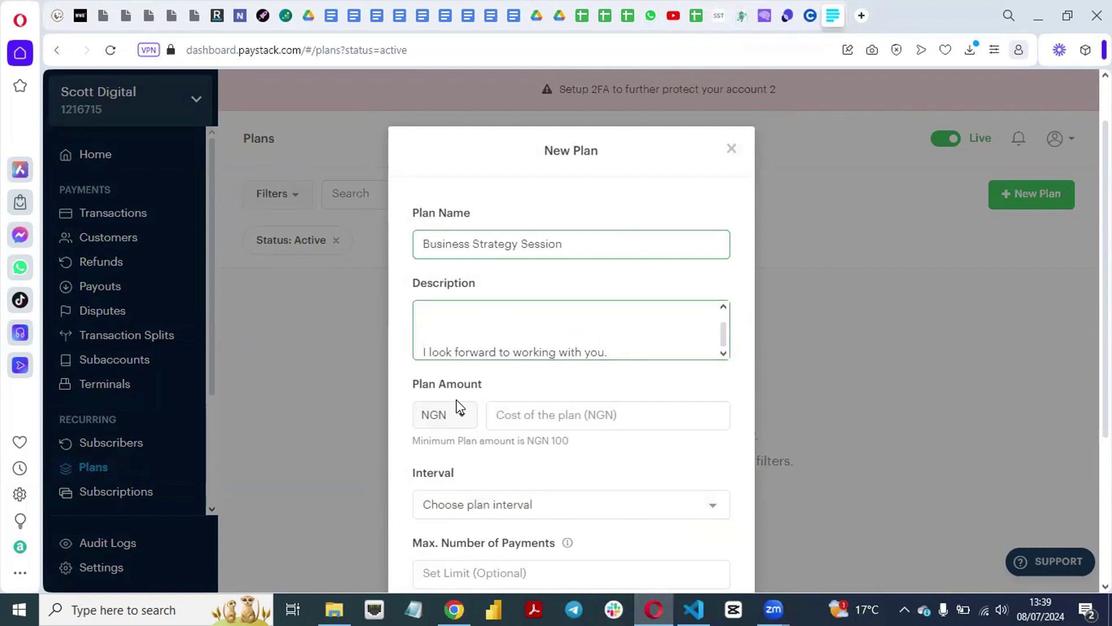
{"action": "left_click", "coordinate": [537, 412]}
{"action": "type", "text": "500000"}
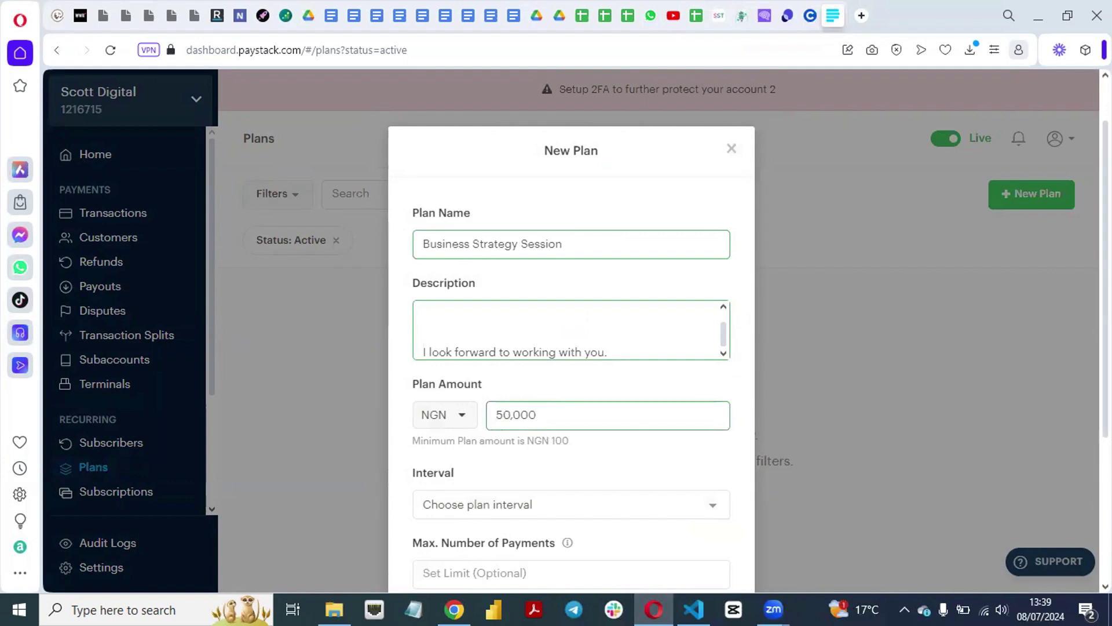
{"action": "scroll", "coordinate": [483, 407], "scroll_direction": "down", "scroll_amount": 2}
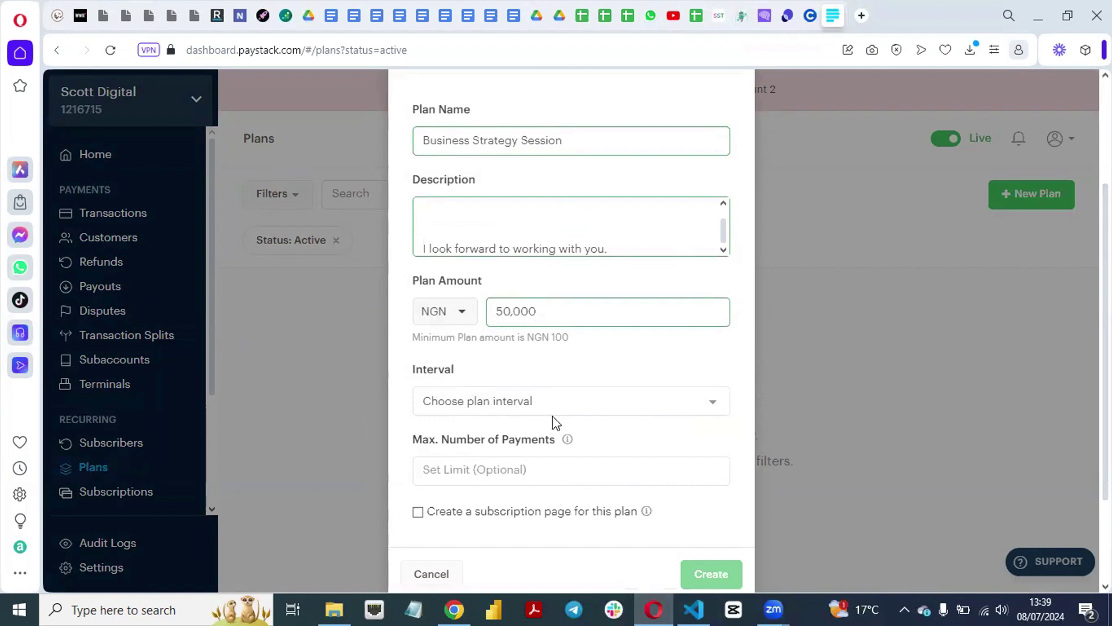
{"action": "left_click", "coordinate": [494, 407]}
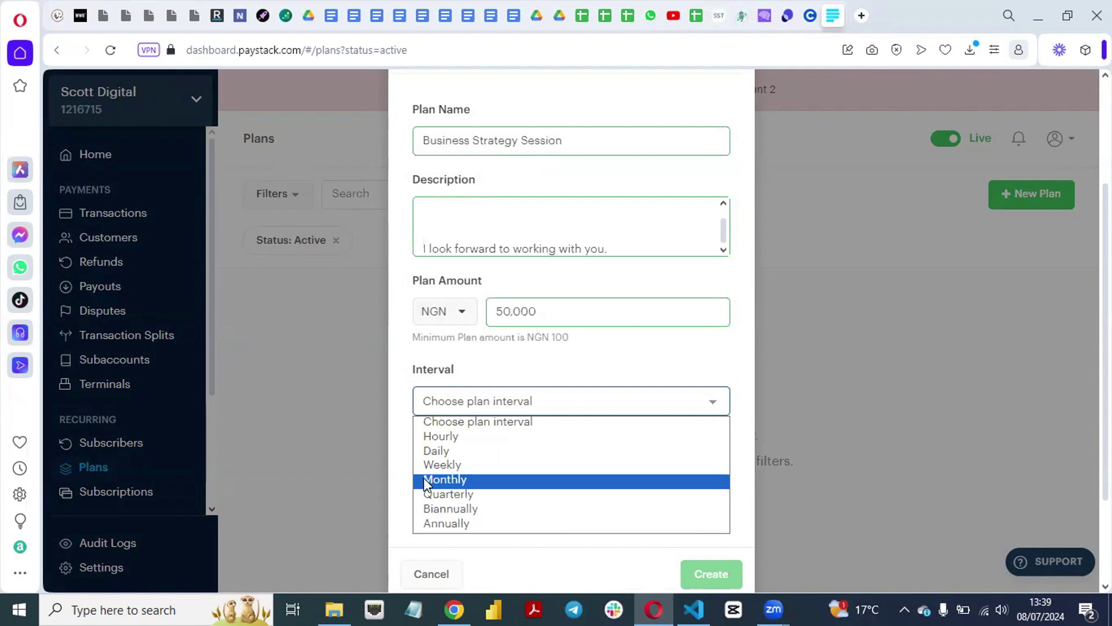
Choose a Monthly interval and leave Max. Number of Payments empty after trying 6 and 12
{"action": "left_click", "coordinate": [443, 480]}
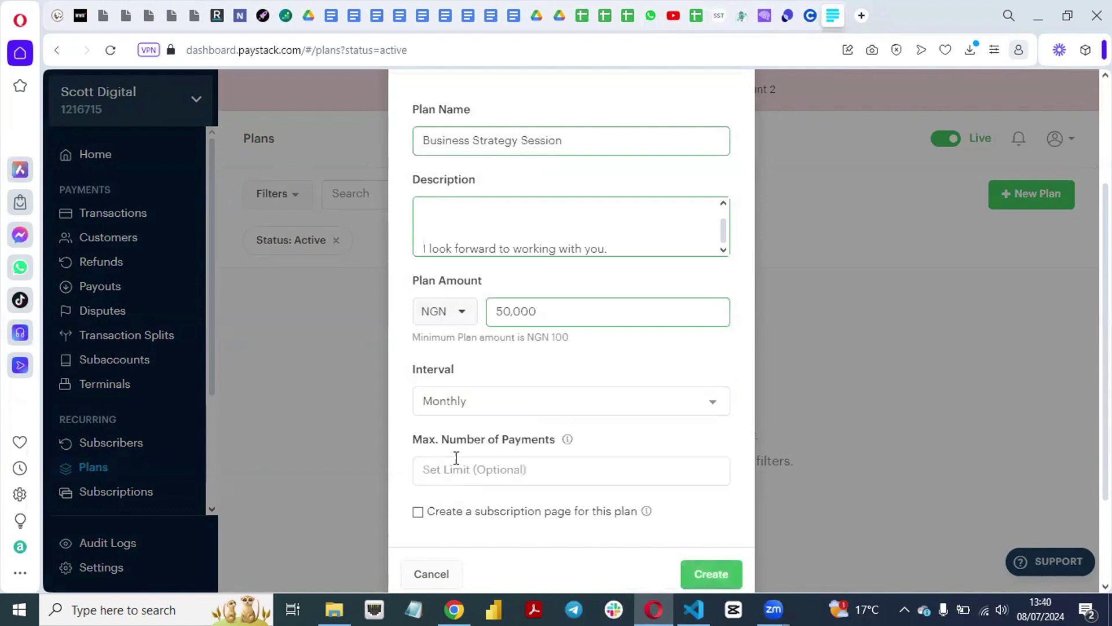
{"action": "left_click", "coordinate": [501, 467]}
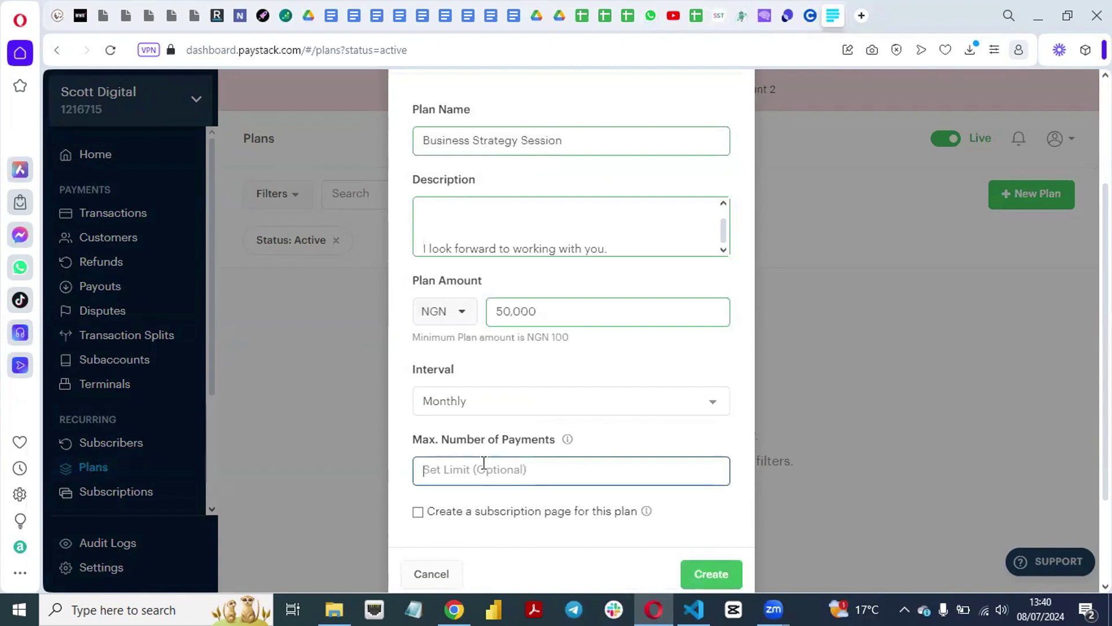
{"action": "type", "text": "6"}
{"action": "key", "text": "BackSpace"}
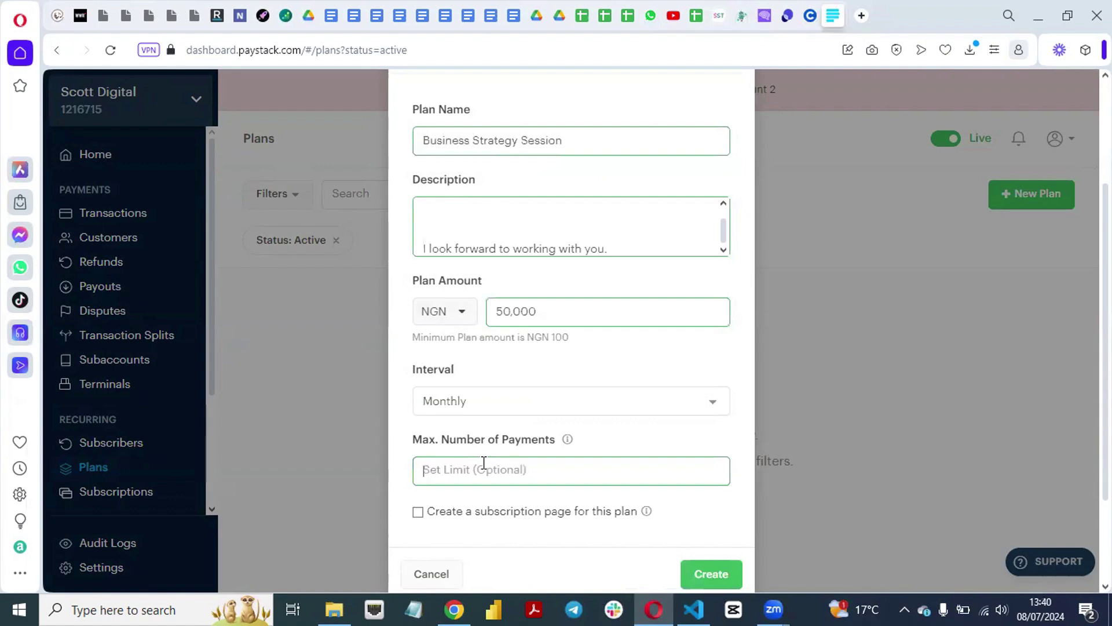
{"action": "type", "text": "12"}
{"action": "key", "text": "BackSpace"}
{"action": "key", "text": "BackSpace"}
Submit the plan; creation fails because "invoice_limit" must be a number
{"action": "scroll", "coordinate": [572, 330], "scroll_direction": "down", "scroll_amount": 2}
{"action": "scroll", "coordinate": [571, 331], "scroll_direction": "up", "scroll_amount": 5}
{"action": "scroll", "coordinate": [572, 330], "scroll_direction": "down", "scroll_amount": 4}
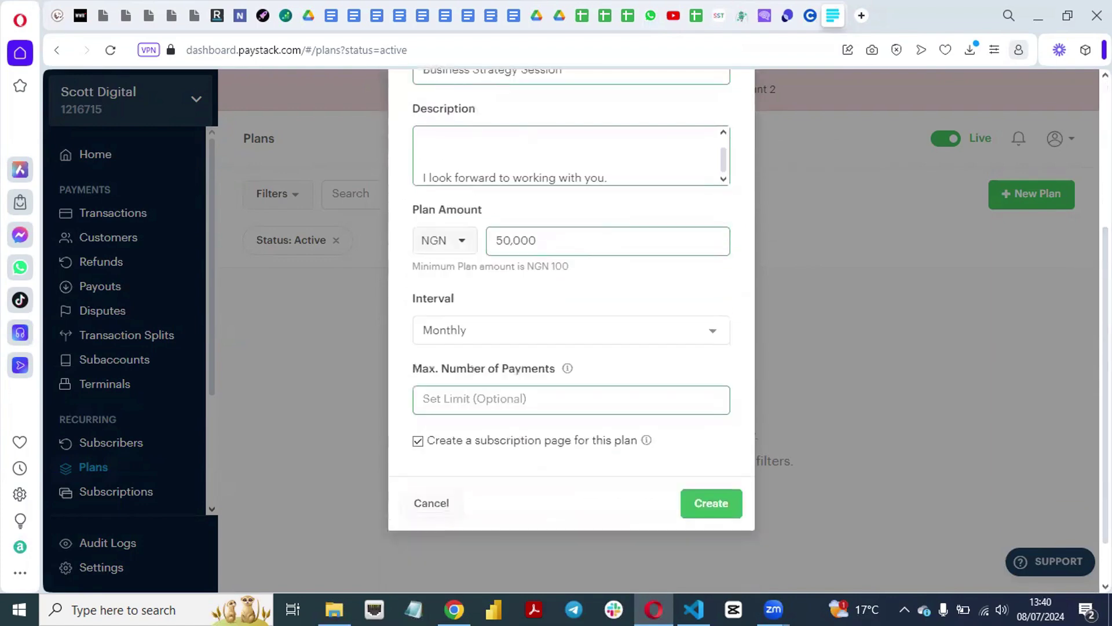
{"action": "left_click", "coordinate": [725, 504]}
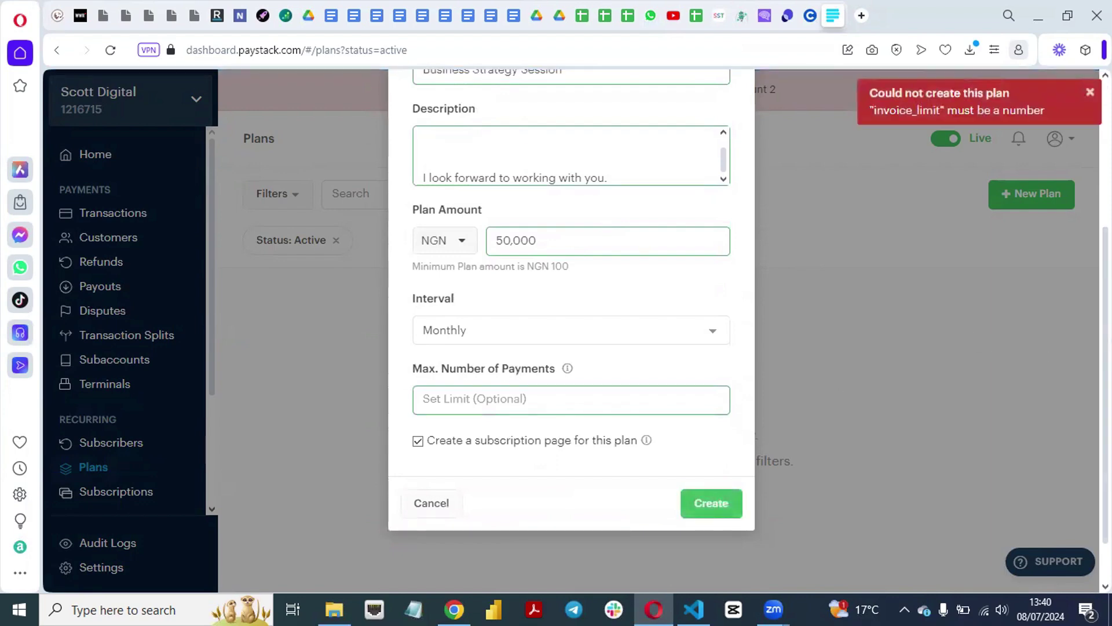
{"action": "scroll", "coordinate": [571, 330], "scroll_direction": "up", "scroll_amount": 5}
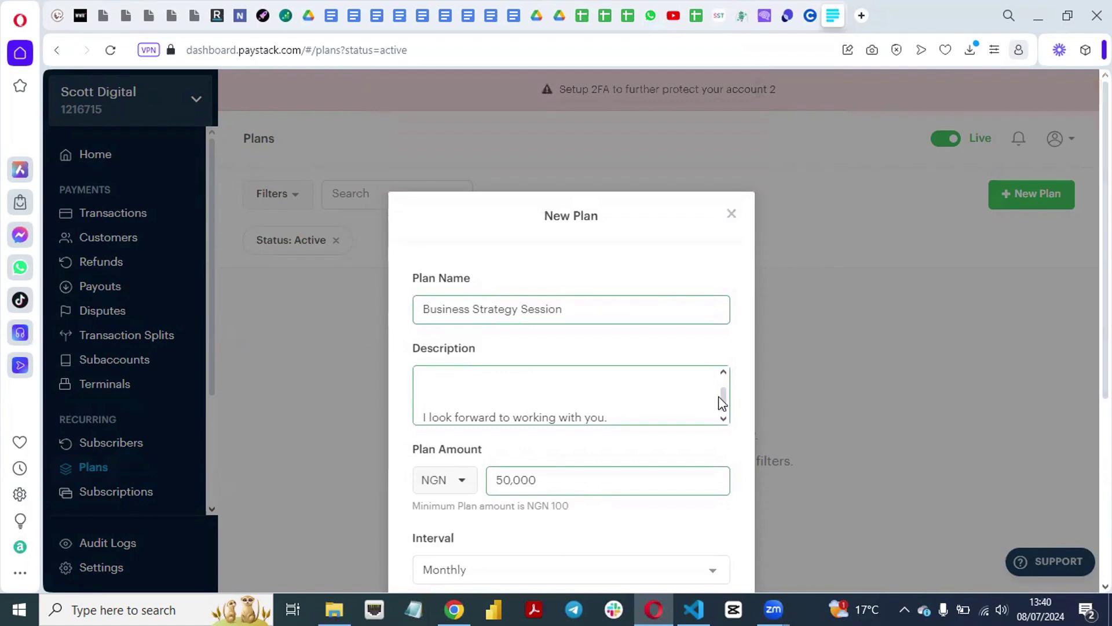
Keep the Monthly interval, retry creating, then set Max. Number of Payments to 6
{"action": "left_click_drag", "start_coordinate": [725, 402], "coordinate": [725, 350]}
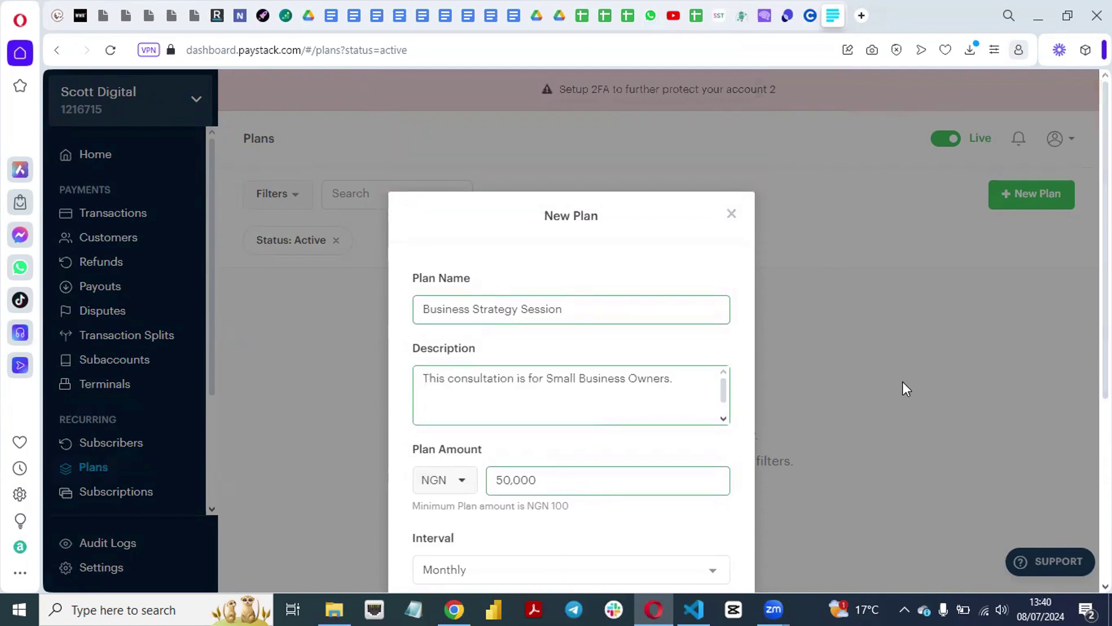
{"action": "scroll", "coordinate": [572, 348], "scroll_direction": "down", "scroll_amount": 5}
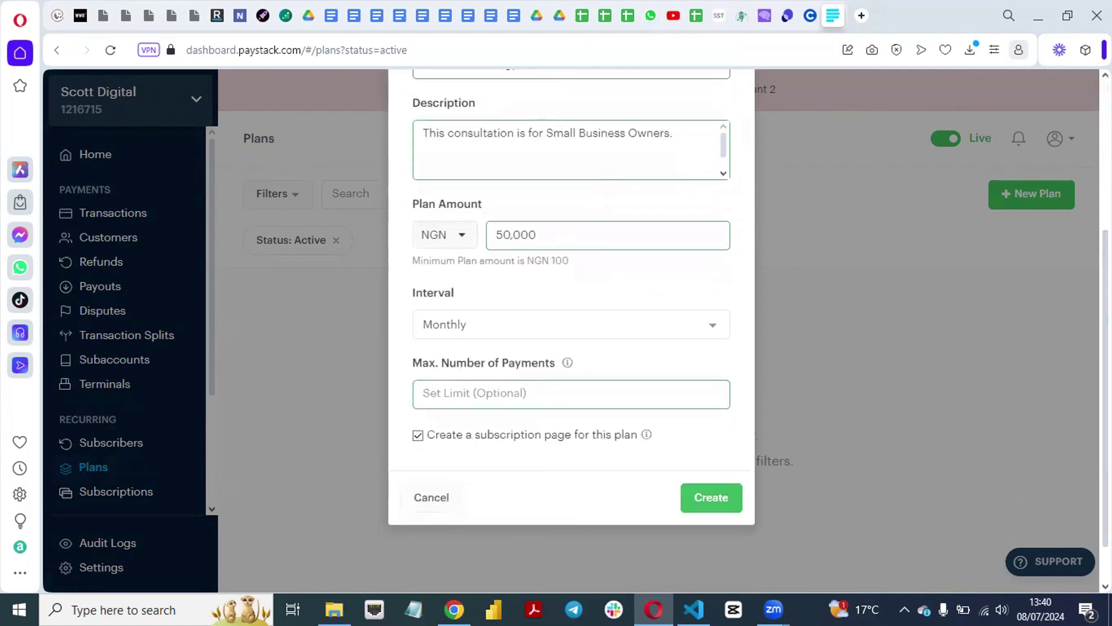
{"action": "left_click", "coordinate": [713, 325]}
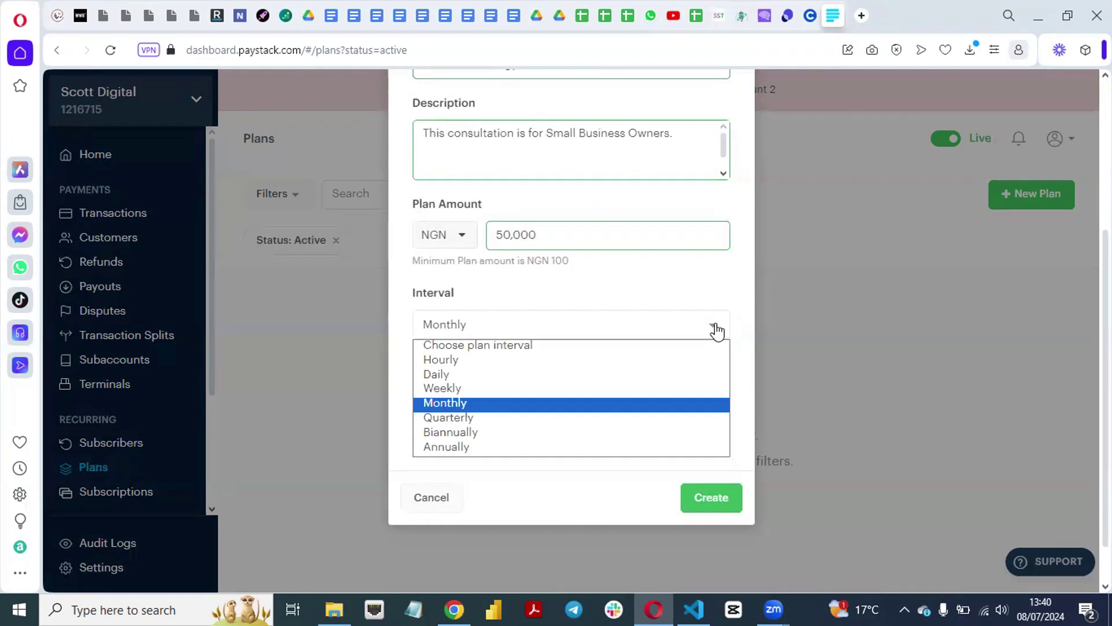
{"action": "left_click", "coordinate": [542, 405]}
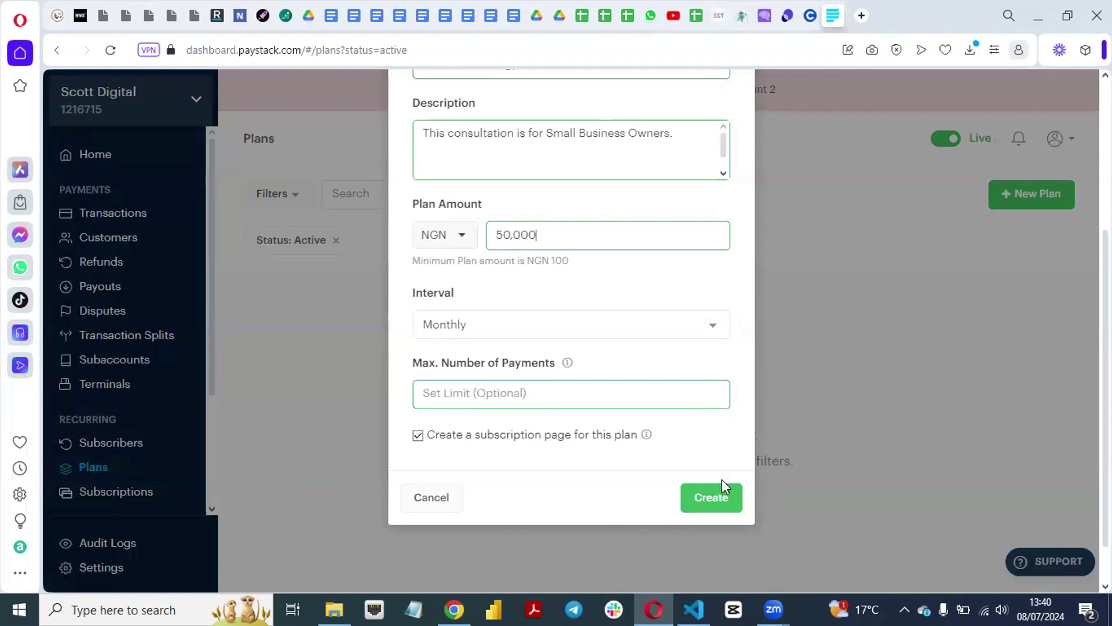
{"action": "left_click", "coordinate": [715, 497]}
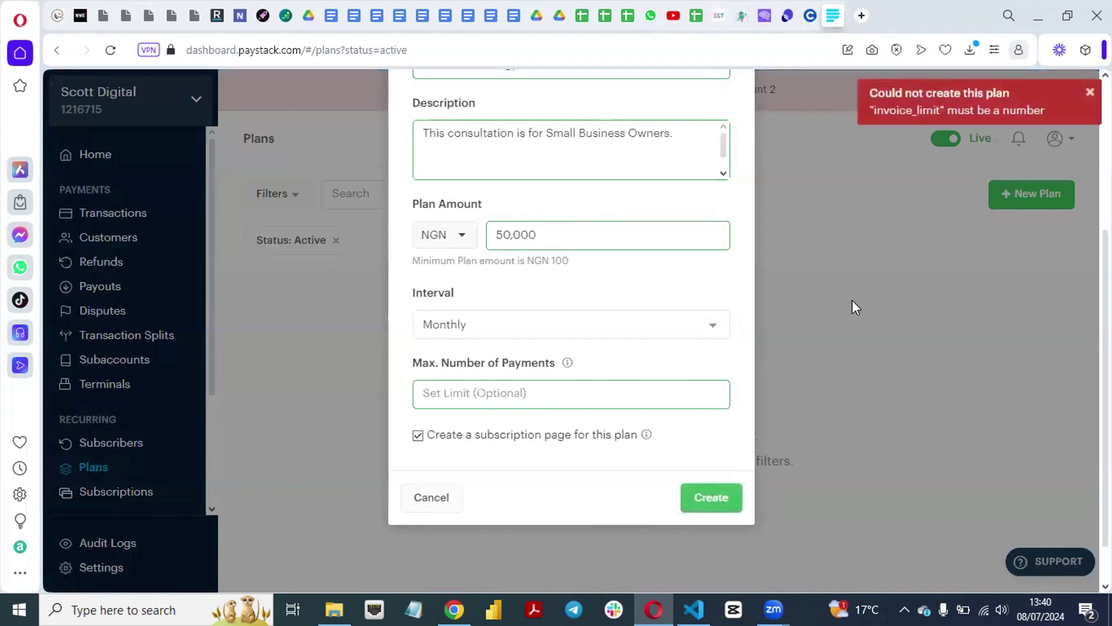
{"action": "left_click", "coordinate": [581, 394]}
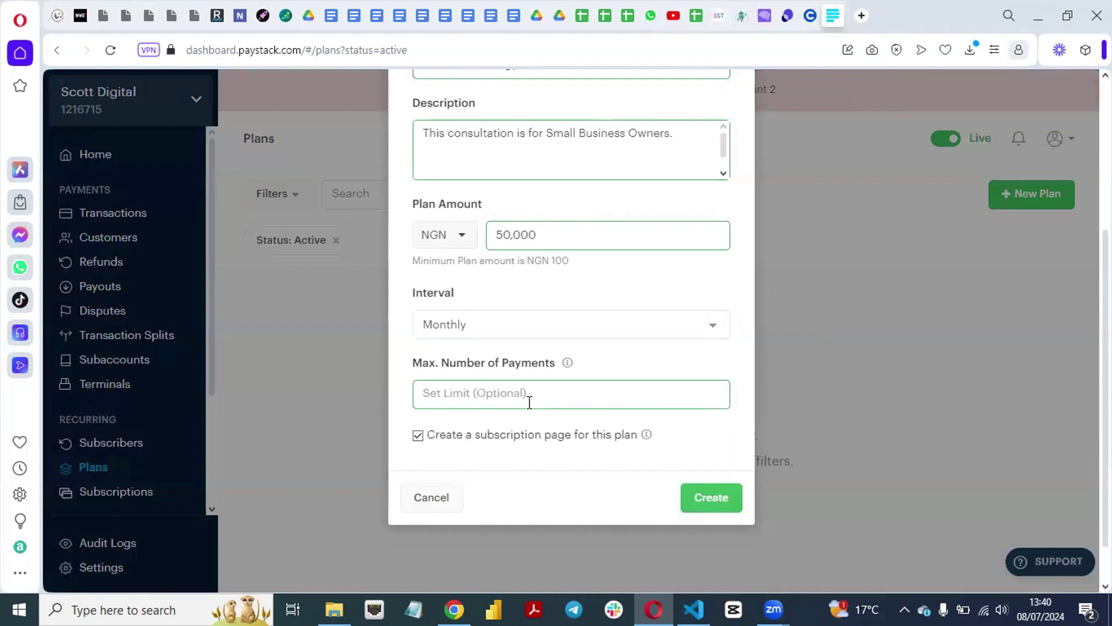
{"action": "type", "text": "6"}
Create the plan, copy its subscription page link, and start a new browser tab
{"action": "left_click", "coordinate": [712, 499]}
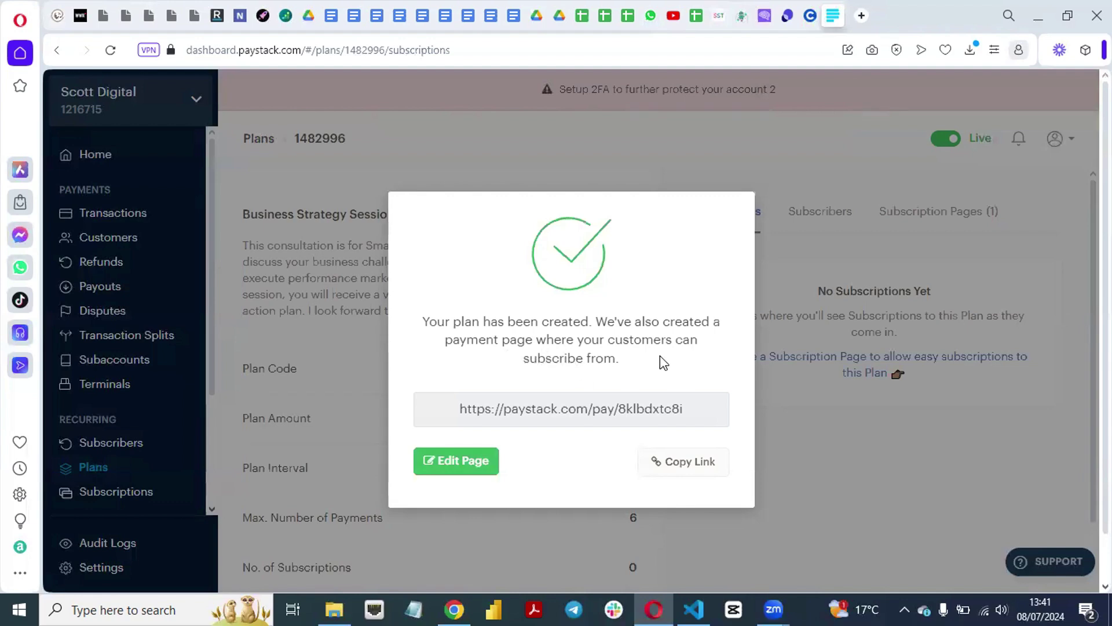
{"action": "left_click", "coordinate": [689, 466]}
{"action": "left_click", "coordinate": [862, 16]}
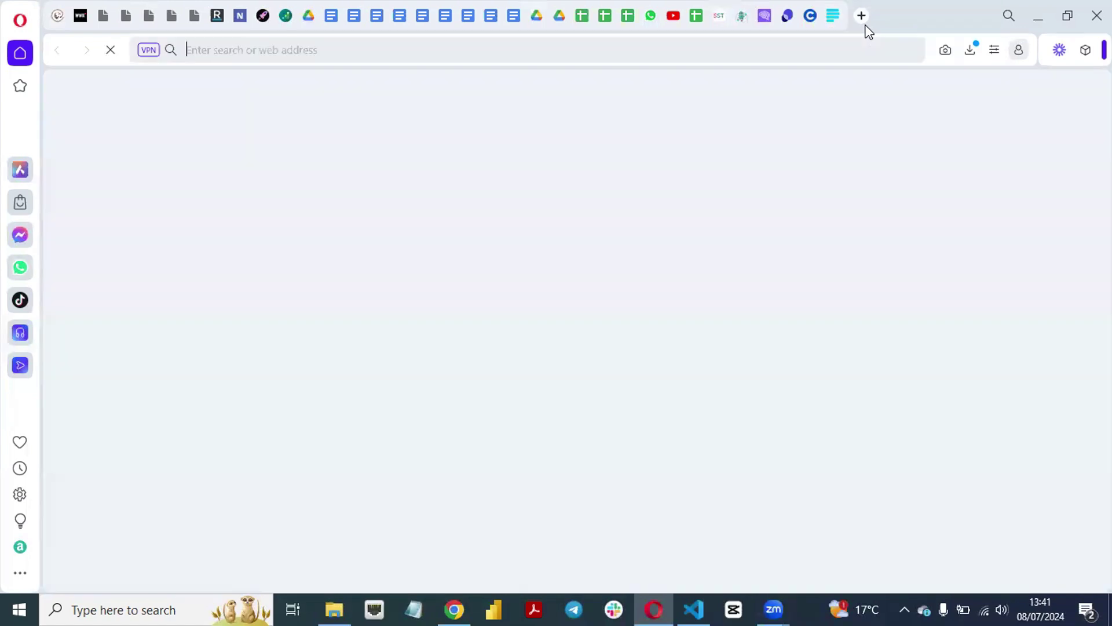
{"action": "left_click", "coordinate": [810, 50]}
Open the pasted link and review the 6 monthly NGN 50,000 subscription page, then go back
{"action": "key", "text": "ctrl+v"}
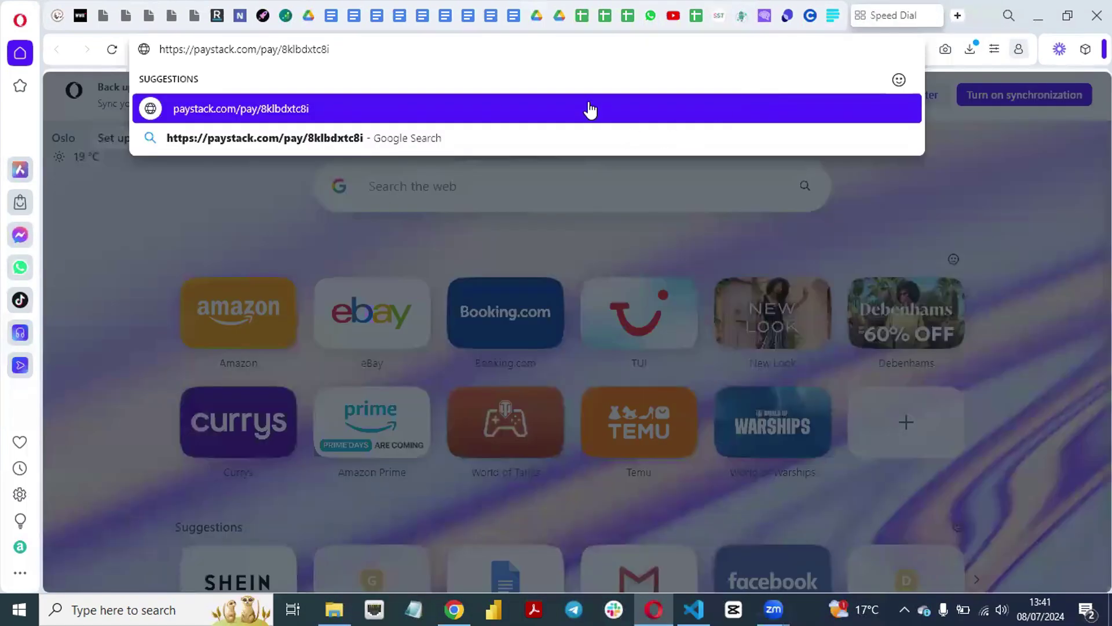
{"action": "left_click", "coordinate": [591, 109]}
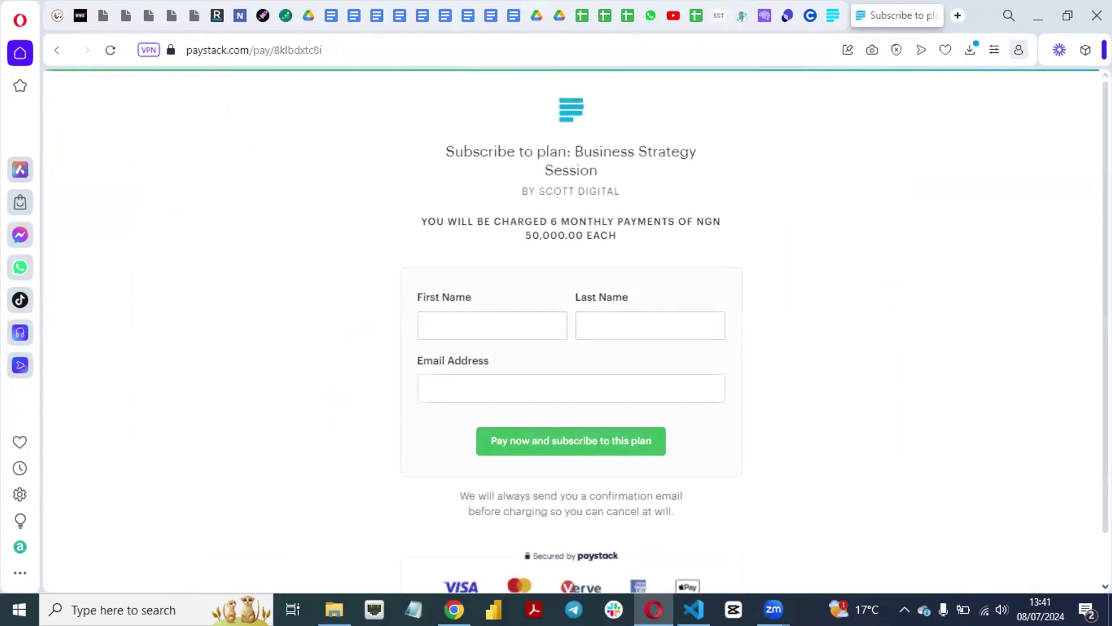
{"action": "scroll", "coordinate": [571, 324], "scroll_direction": "down", "scroll_amount": 1}
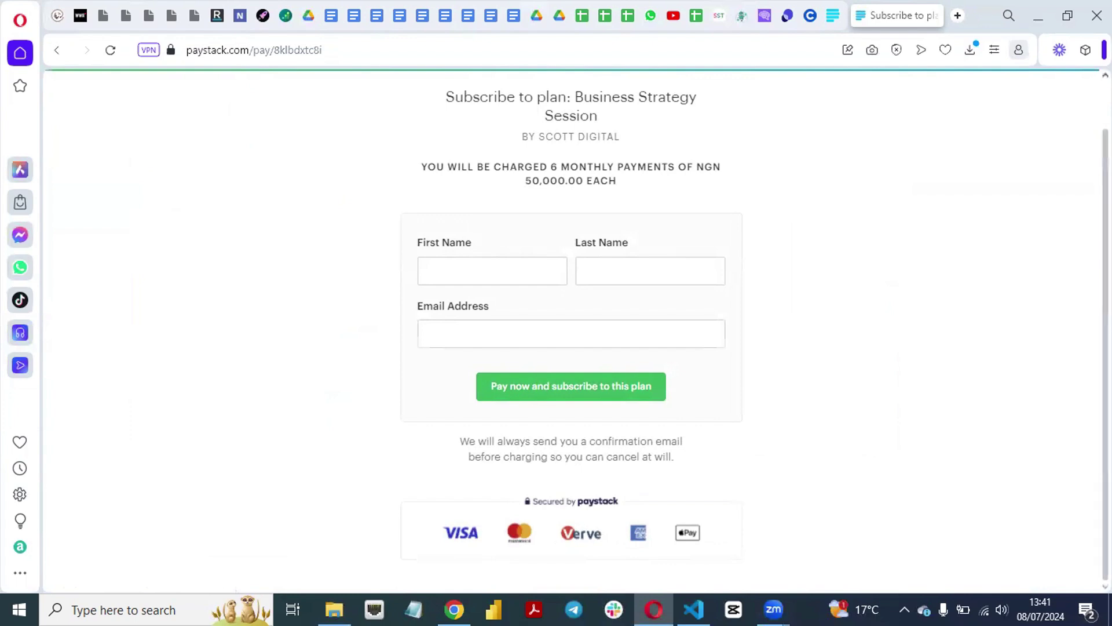
{"action": "scroll", "coordinate": [571, 325], "scroll_direction": "up", "scroll_amount": 1}
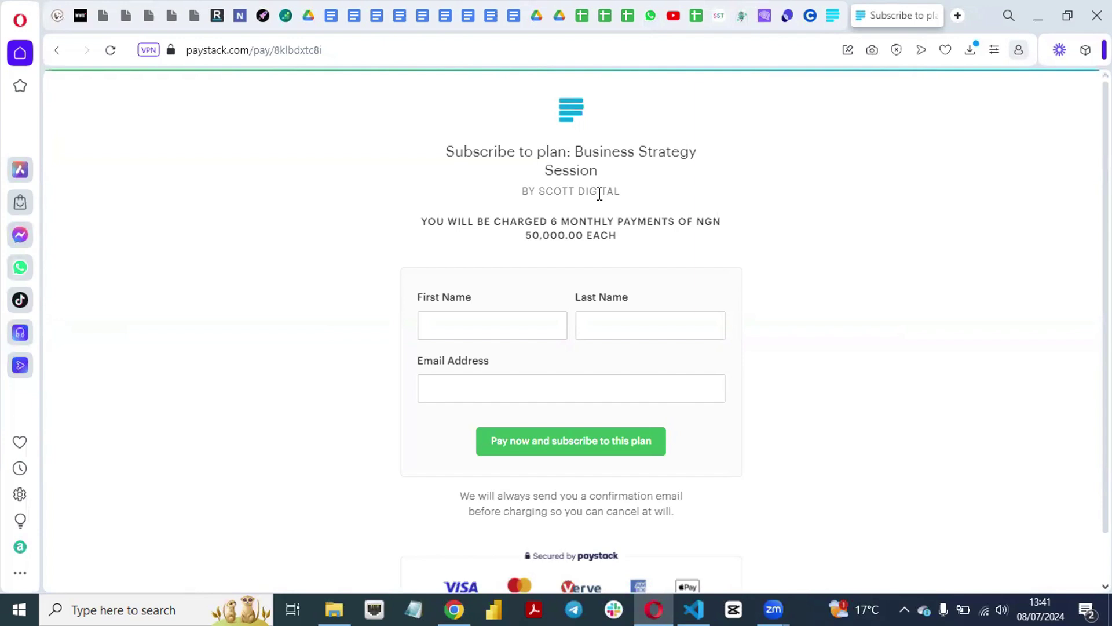
{"action": "left_click", "coordinate": [451, 334]}
{"action": "scroll", "coordinate": [1089, 365], "scroll_direction": "down", "scroll_amount": 1}
{"action": "scroll", "coordinate": [1089, 365], "scroll_direction": "up", "scroll_amount": 1}
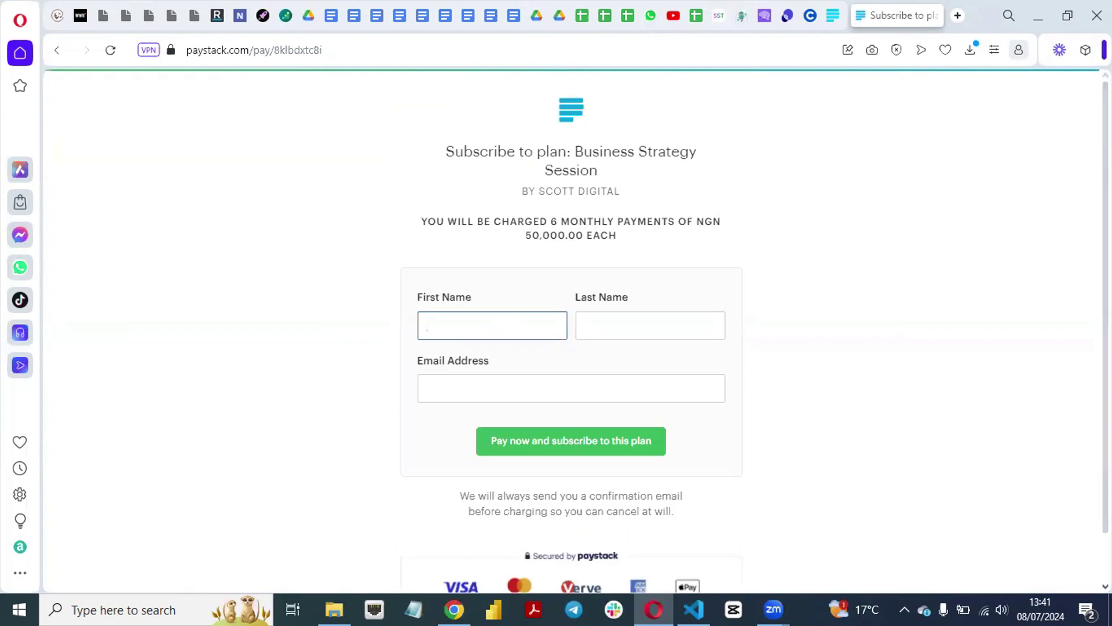
{"action": "left_click", "coordinate": [825, 25]}
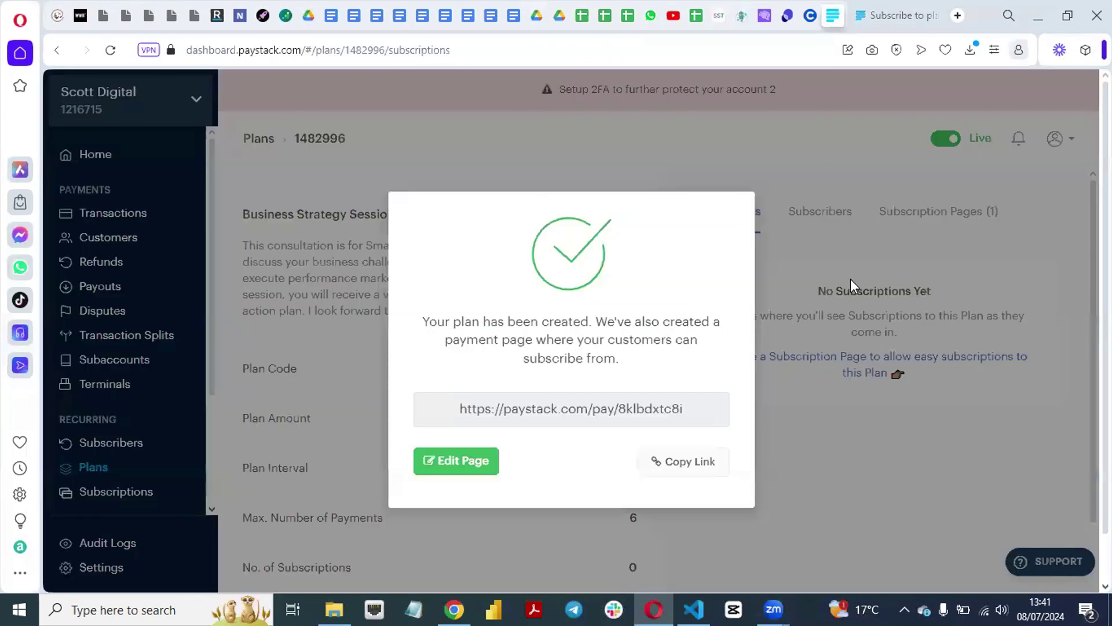
Close the subscription page's Update Page dialog unchanged and dismiss the plan-created confirmation
{"action": "left_click", "coordinate": [465, 469]}
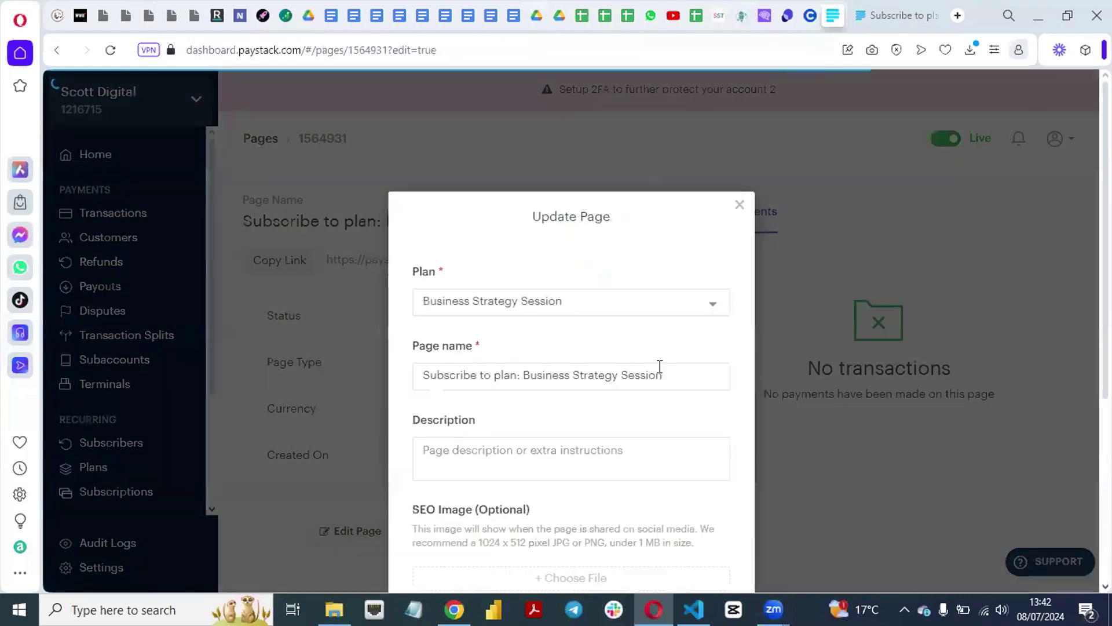
{"action": "left_click", "coordinate": [740, 204]}
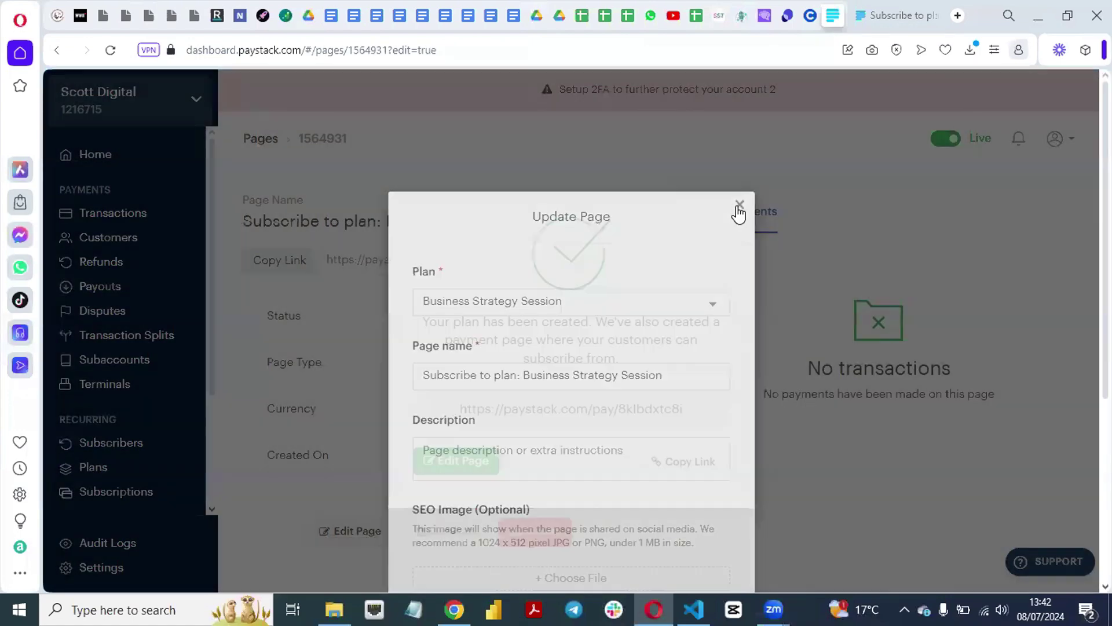
{"action": "left_click", "coordinate": [849, 409]}
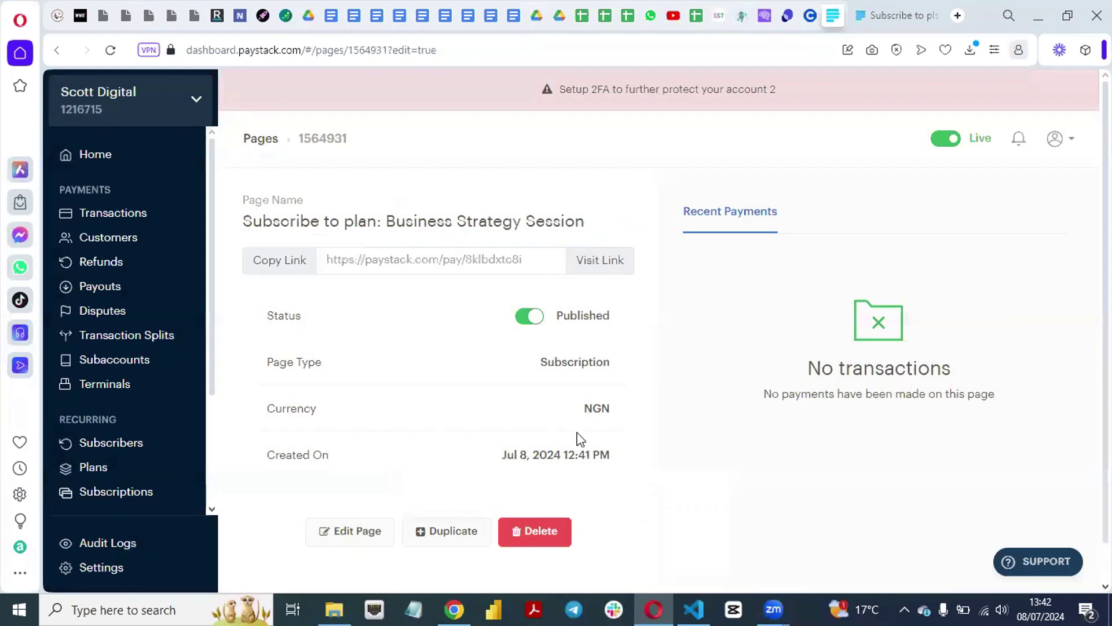
{"action": "scroll", "coordinate": [1106, 463], "scroll_direction": "down", "scroll_amount": 1}
{"action": "scroll", "coordinate": [1105, 463], "scroll_direction": "up", "scroll_amount": 1}
{"action": "left_click_drag", "start_coordinate": [209, 321], "coordinate": [204, 473]}
{"action": "scroll", "coordinate": [211, 416], "scroll_direction": "up", "scroll_amount": 1}
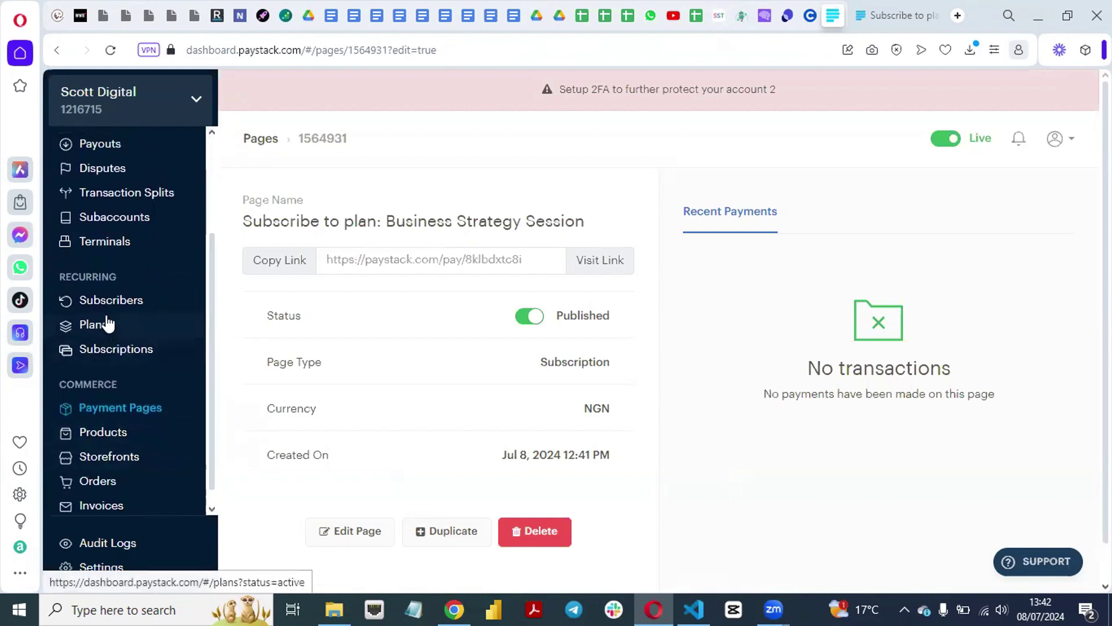
Check the empty Subscribers list, then show Plans with the NGN 50,000.00 monthly plan
{"action": "left_click", "coordinate": [108, 308]}
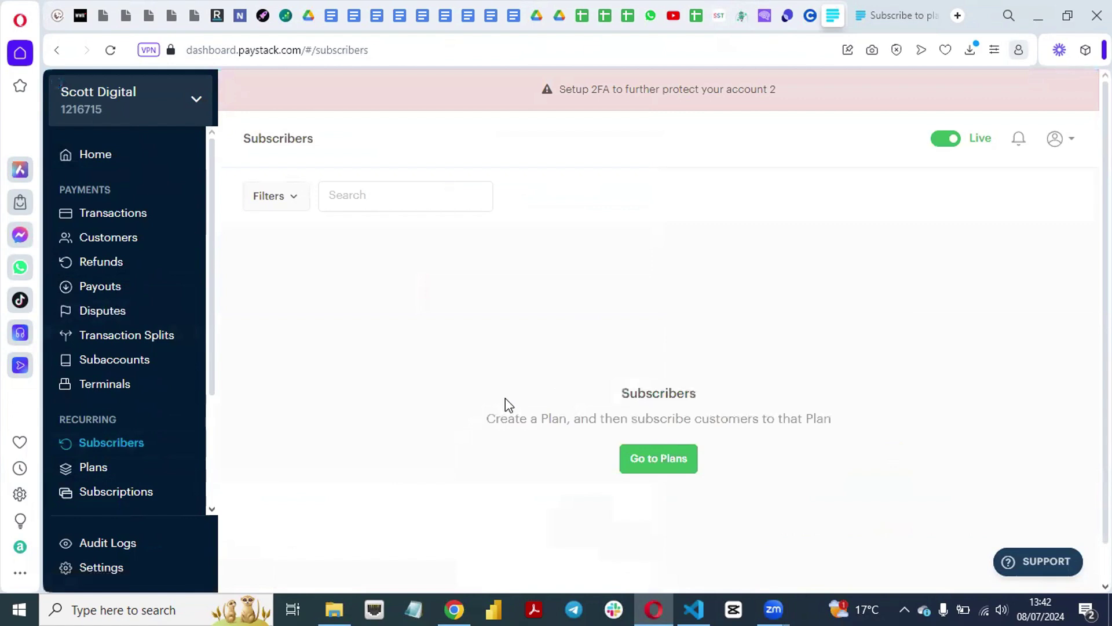
{"action": "left_click", "coordinate": [919, 23]}
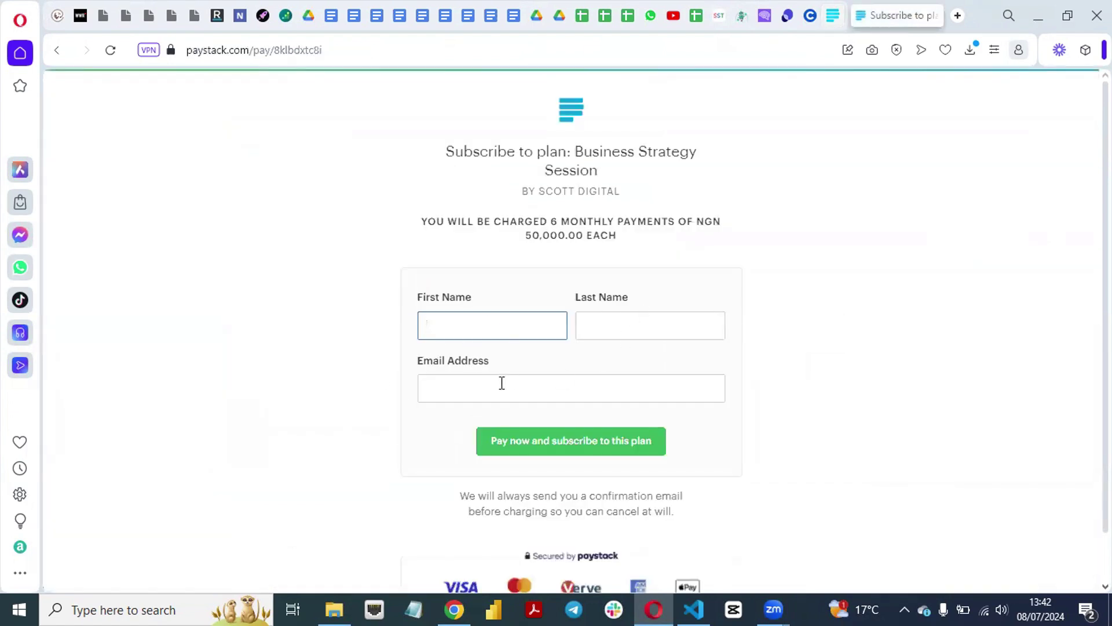
{"action": "left_click", "coordinate": [833, 16]}
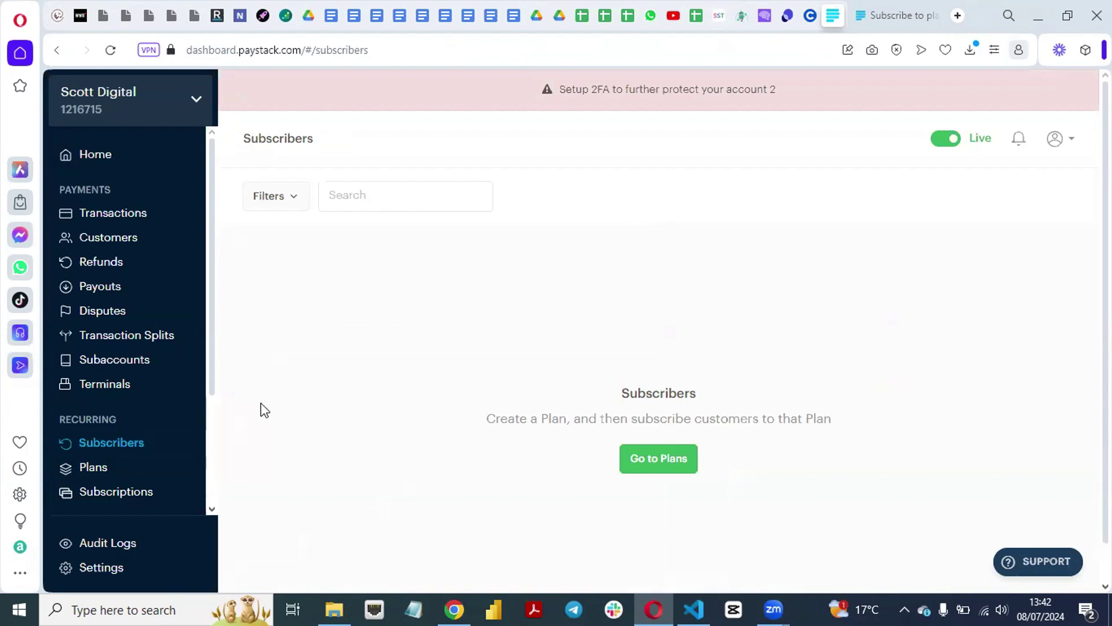
{"action": "left_click_drag", "start_coordinate": [213, 355], "coordinate": [214, 425]}
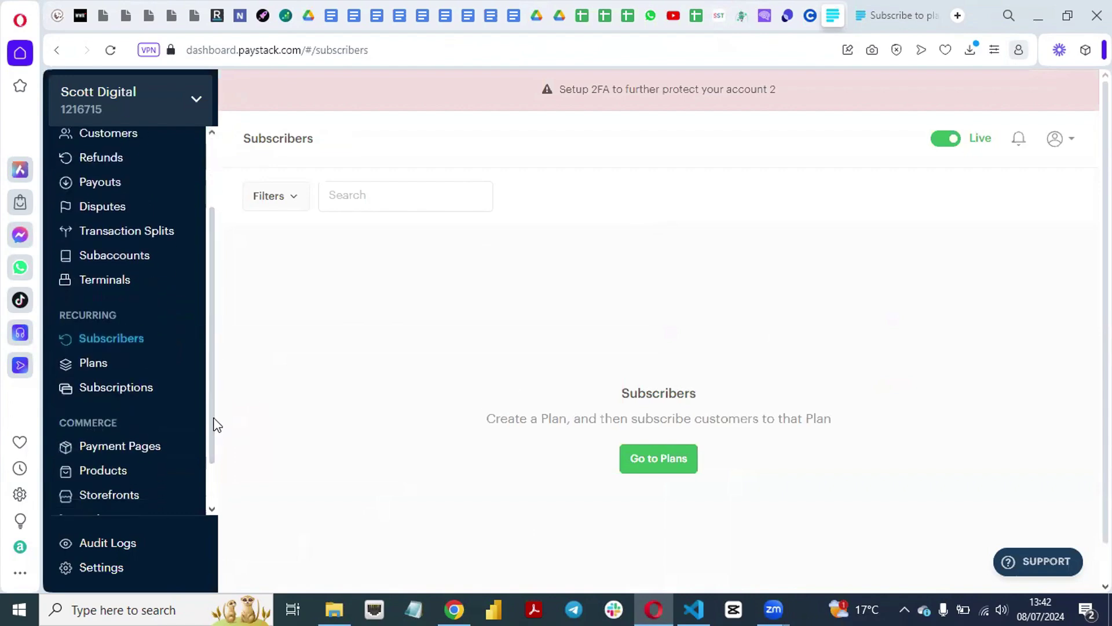
{"action": "left_click", "coordinate": [94, 364]}
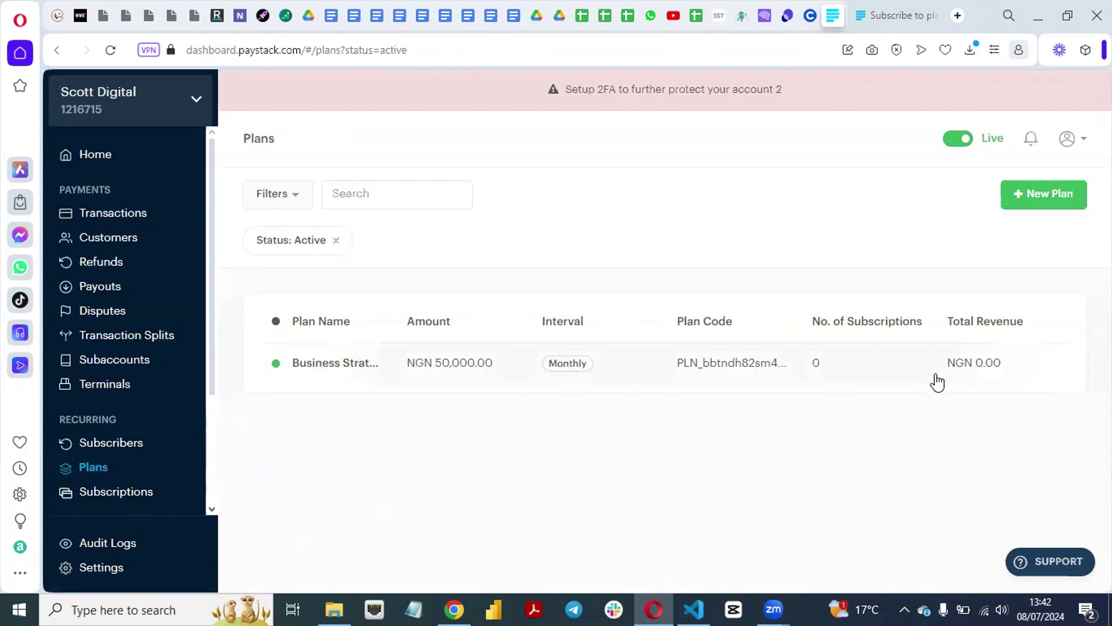
Open the Business Strategy Session plan and check its Subscribers and Subscription Pages tabs
{"action": "mouse_move", "coordinate": [641, 367]}
{"action": "mouse_move", "coordinate": [747, 372]}
{"action": "left_click", "coordinate": [744, 370]}
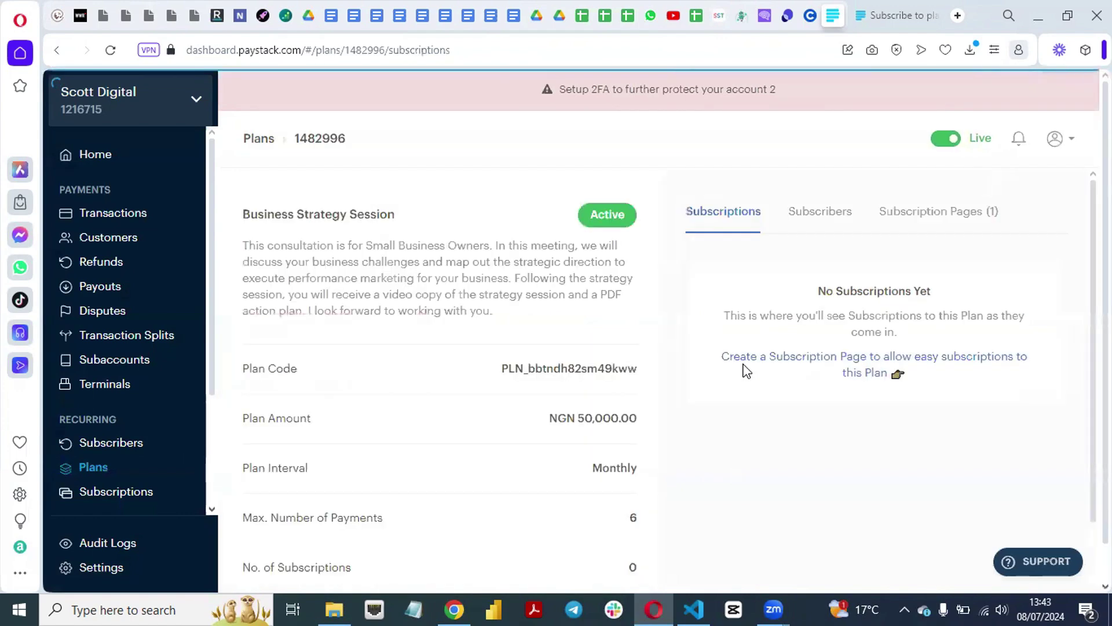
{"action": "scroll", "coordinate": [1074, 450], "scroll_direction": "down", "scroll_amount": 3}
{"action": "scroll", "coordinate": [1081, 383], "scroll_direction": "up", "scroll_amount": 3}
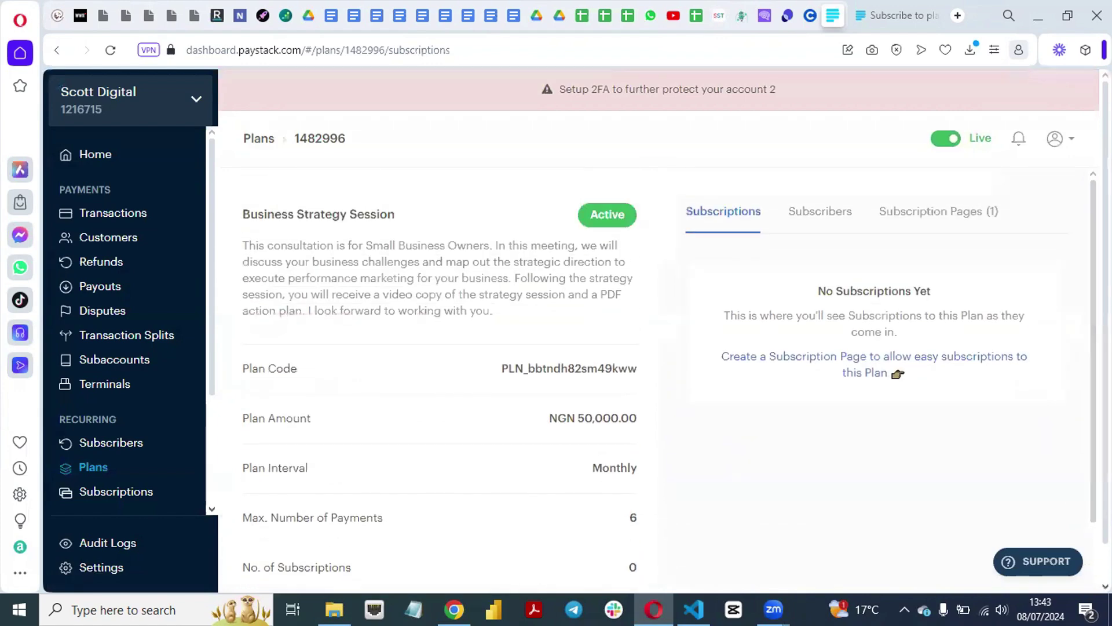
{"action": "left_click", "coordinate": [838, 209]}
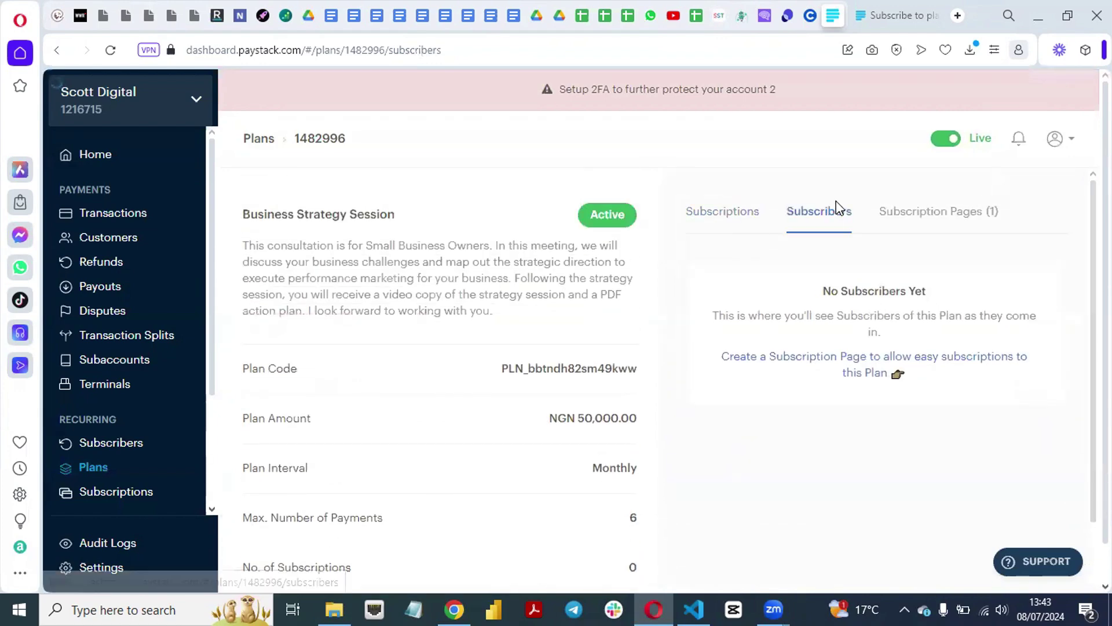
{"action": "left_click", "coordinate": [938, 215]}
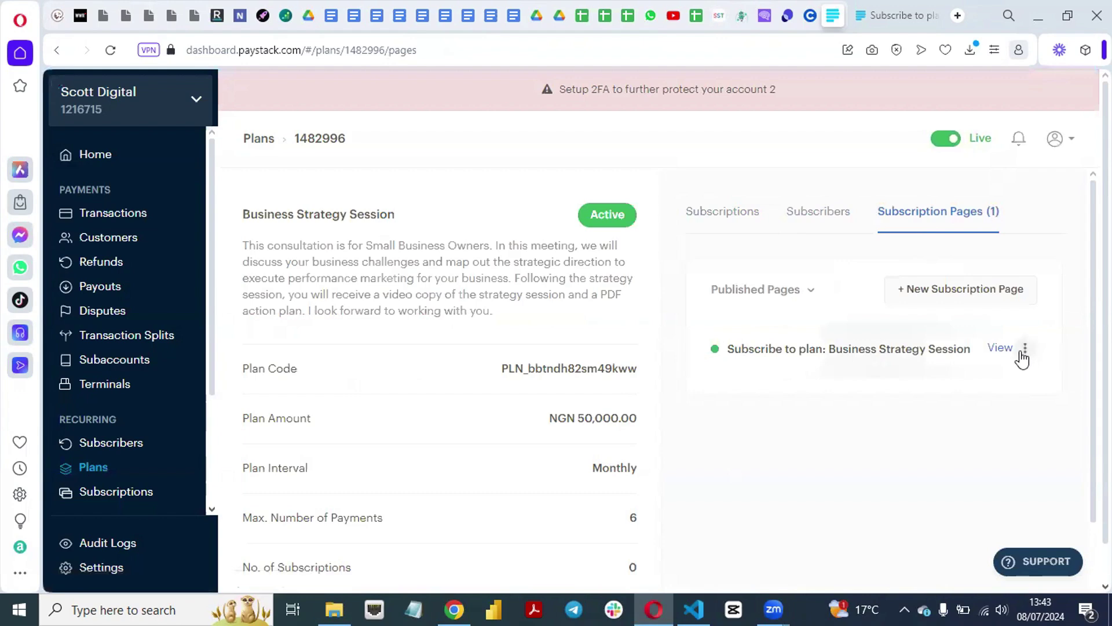
View the published subscription page in a new tab and select its URL code
{"action": "left_click", "coordinate": [1001, 348]}
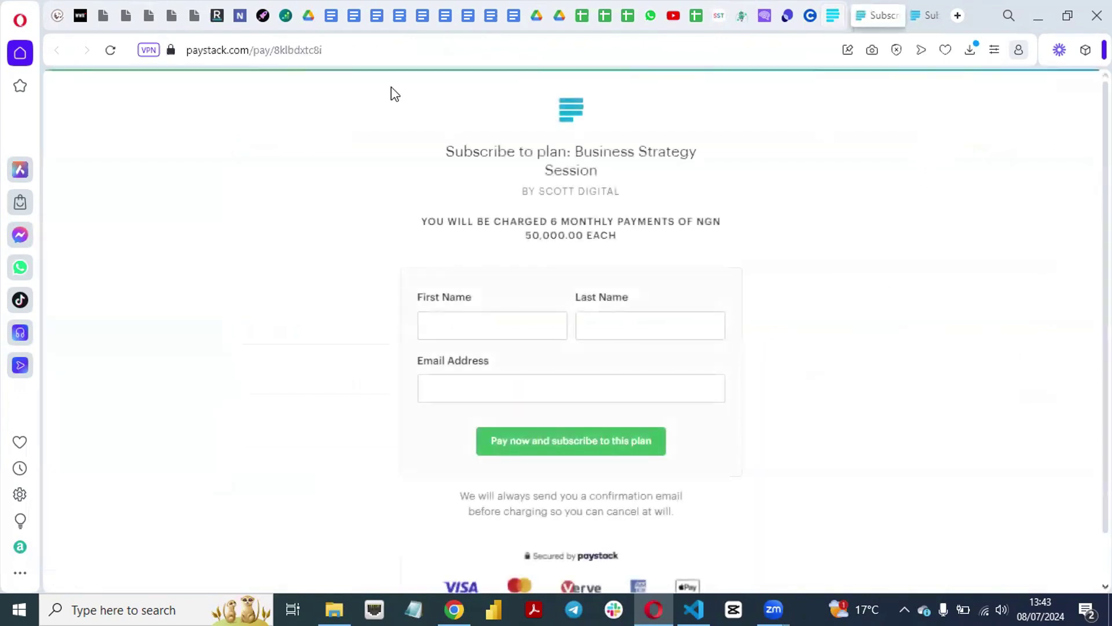
{"action": "double_click", "coordinate": [455, 53]}
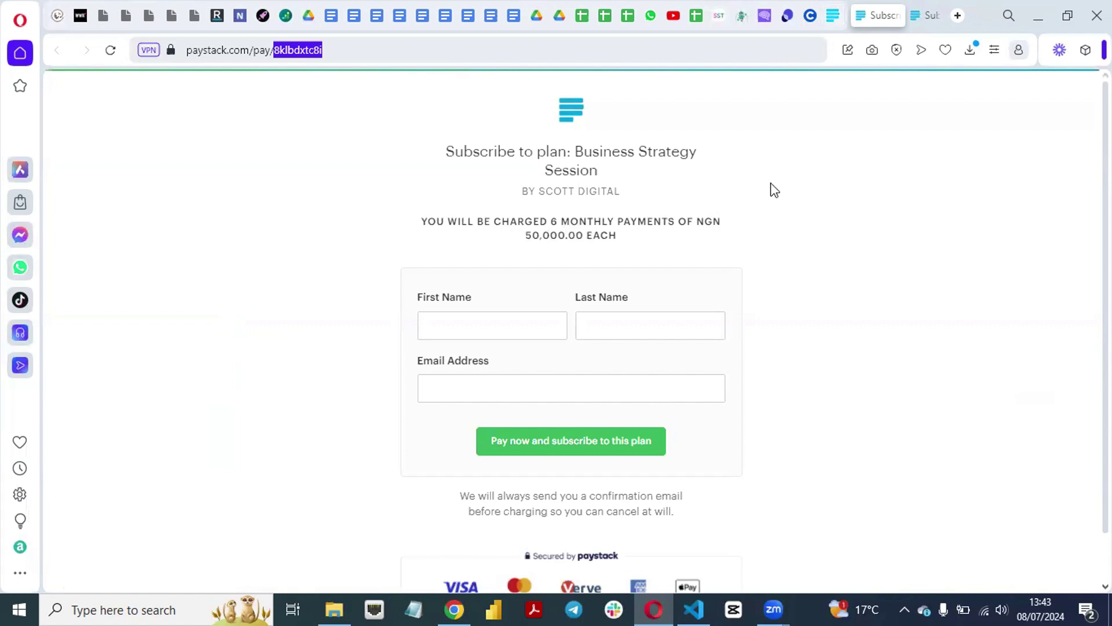
{"action": "left_click", "coordinate": [822, 23]}
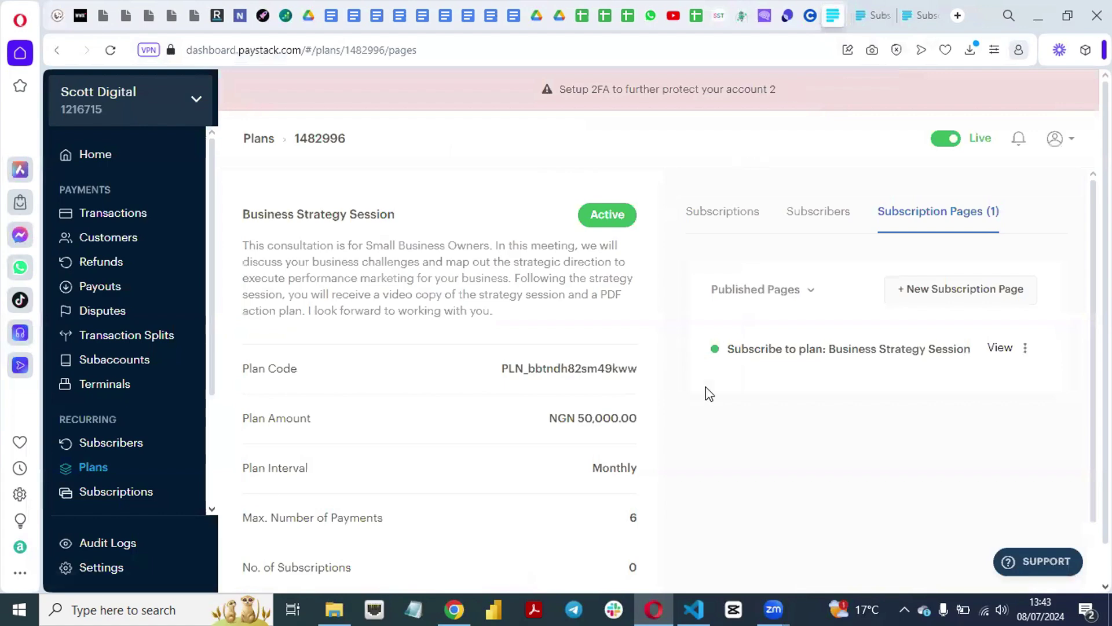
Confirm the Subscribers and Subscriptions lists are empty, then return to the two NGN 50,000.00 monthly plans
{"action": "left_click", "coordinate": [1026, 350]}
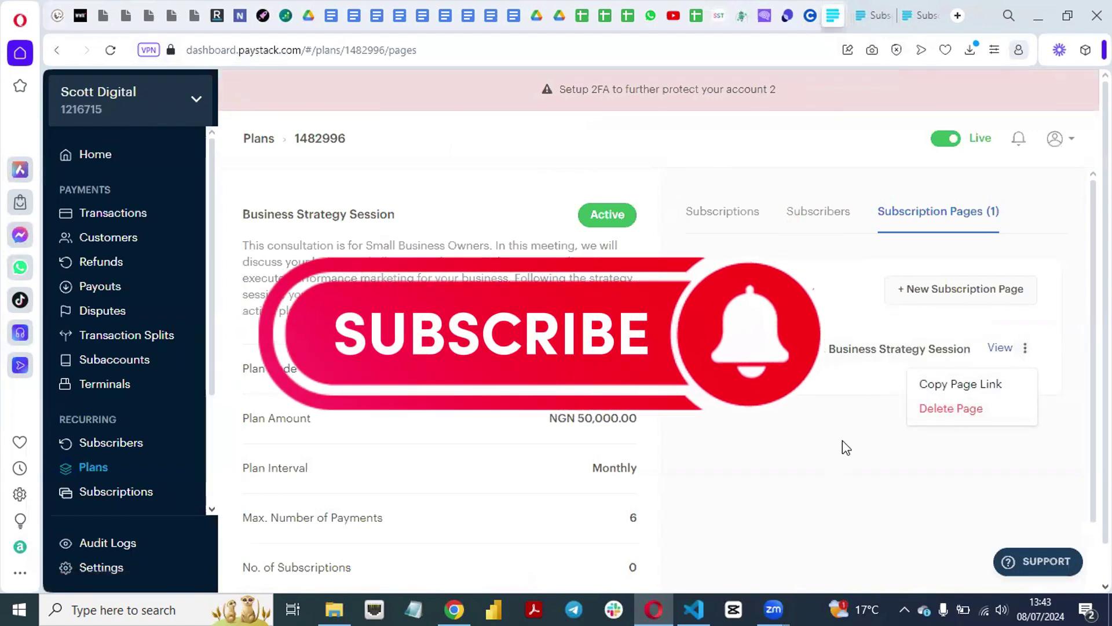
{"action": "left_click", "coordinate": [808, 218]}
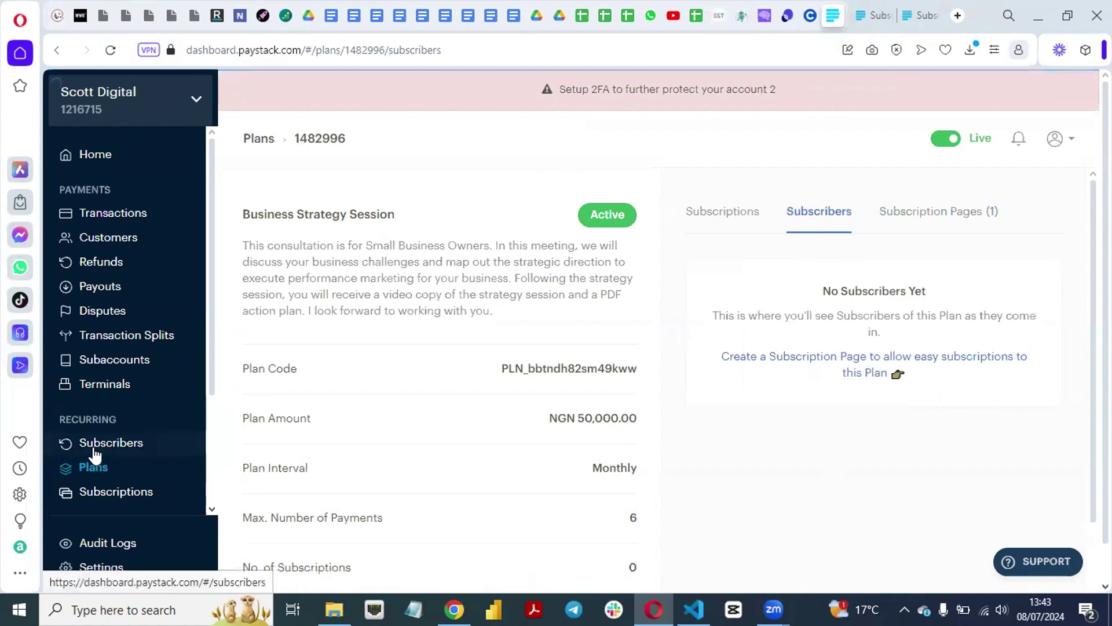
{"action": "left_click", "coordinate": [111, 442]}
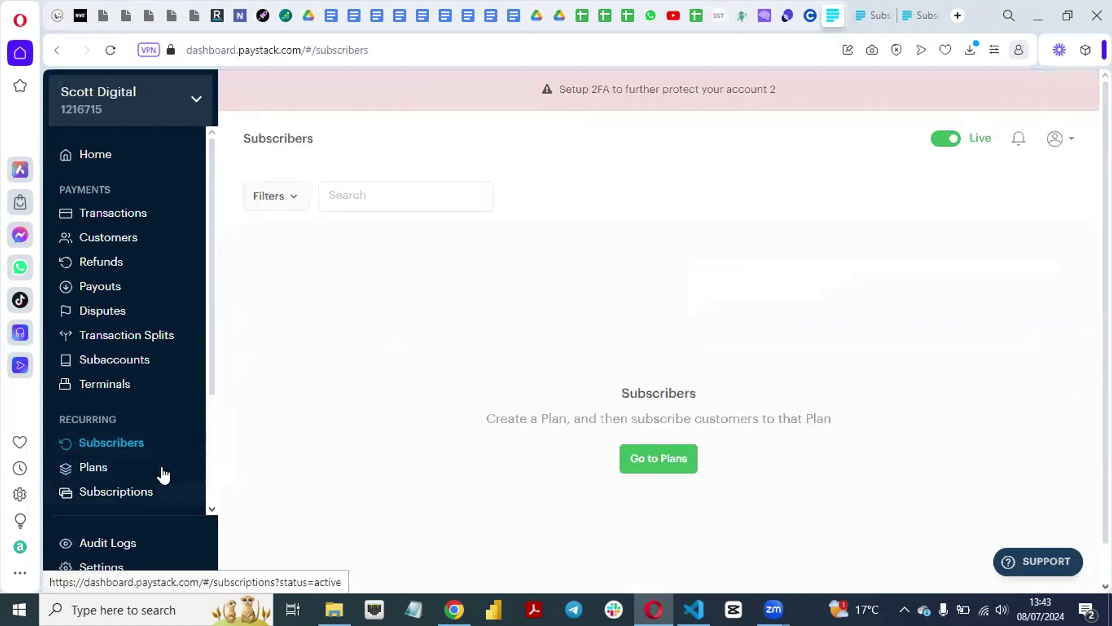
{"action": "left_click", "coordinate": [109, 491]}
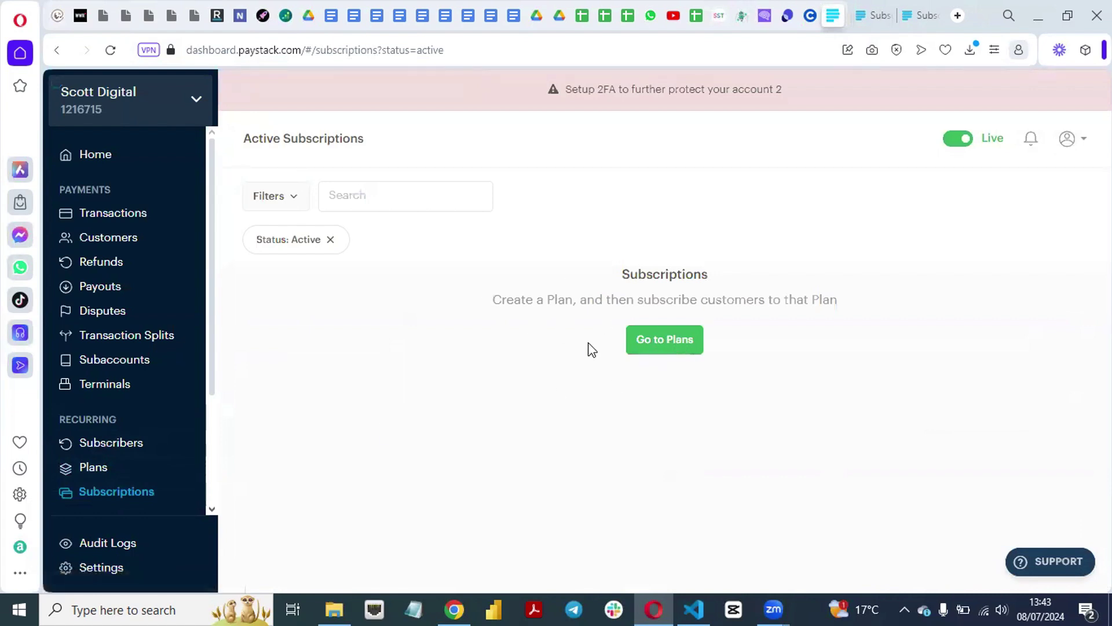
{"action": "left_click", "coordinate": [672, 348]}
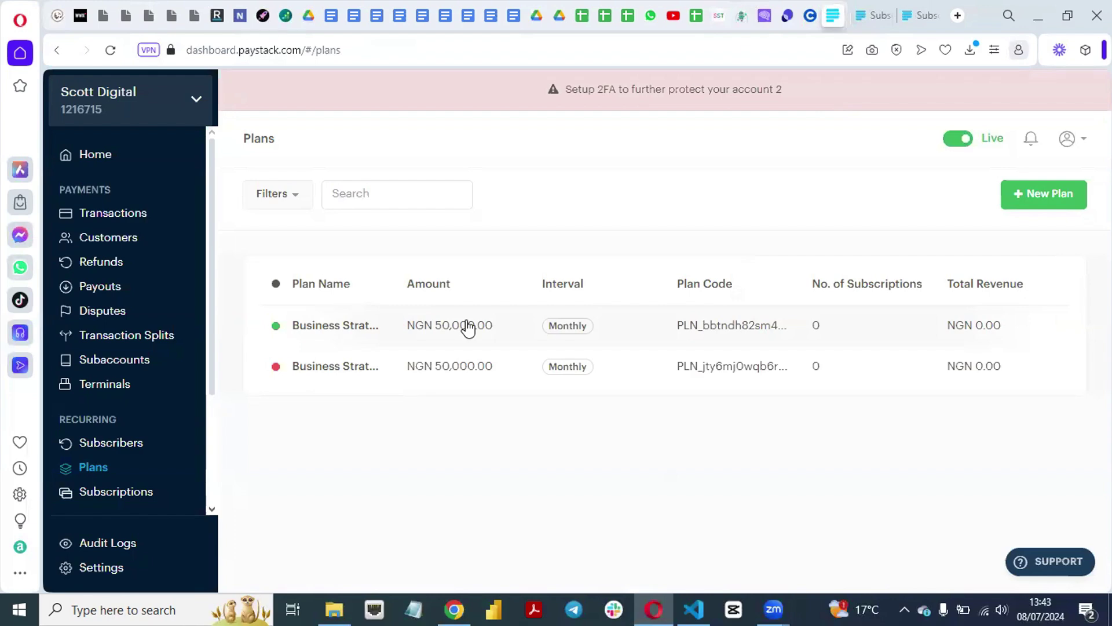
Compare the checkout and dashboard tabs, then list Payment Pages showing both Business Strategy Session subscription pages
{"action": "left_click", "coordinate": [915, 22]}
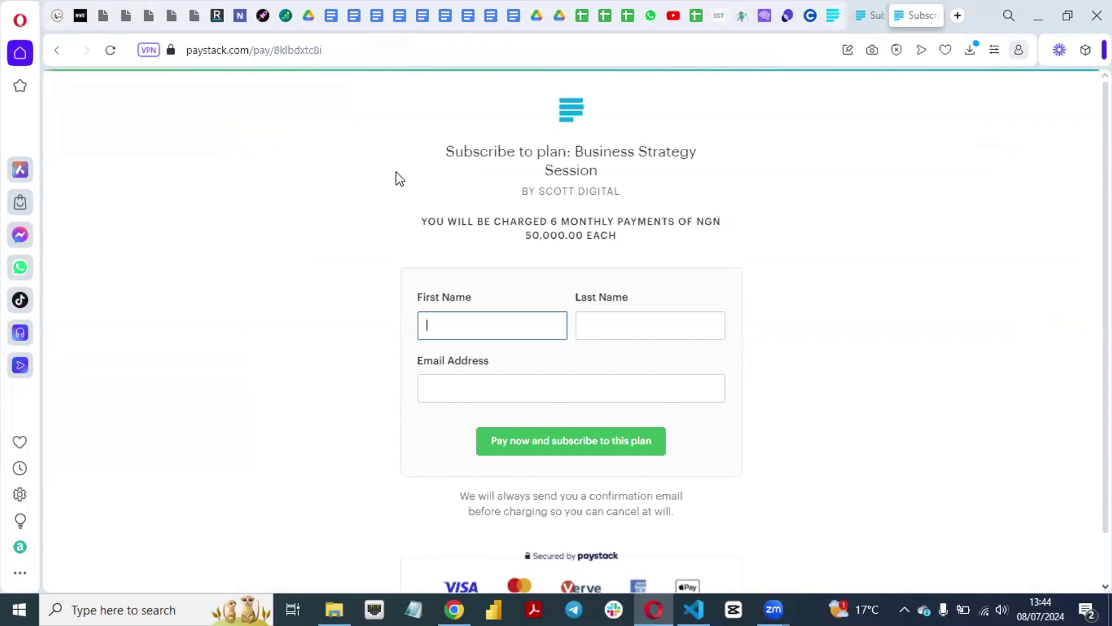
{"action": "left_click", "coordinate": [826, 23]}
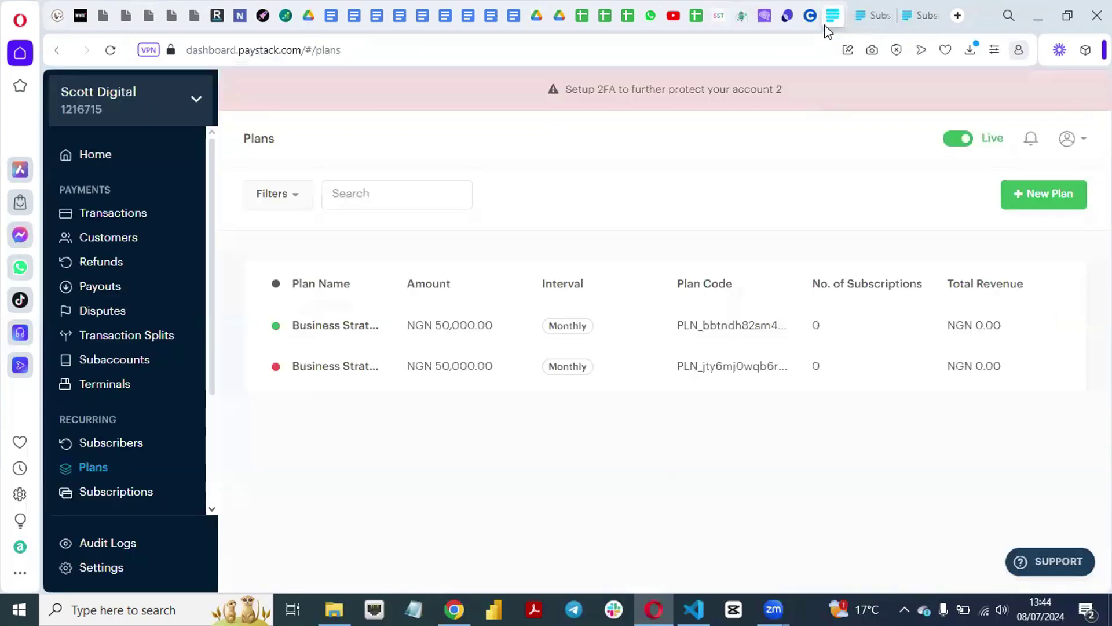
{"action": "key", "text": "ctrl+Tab"}
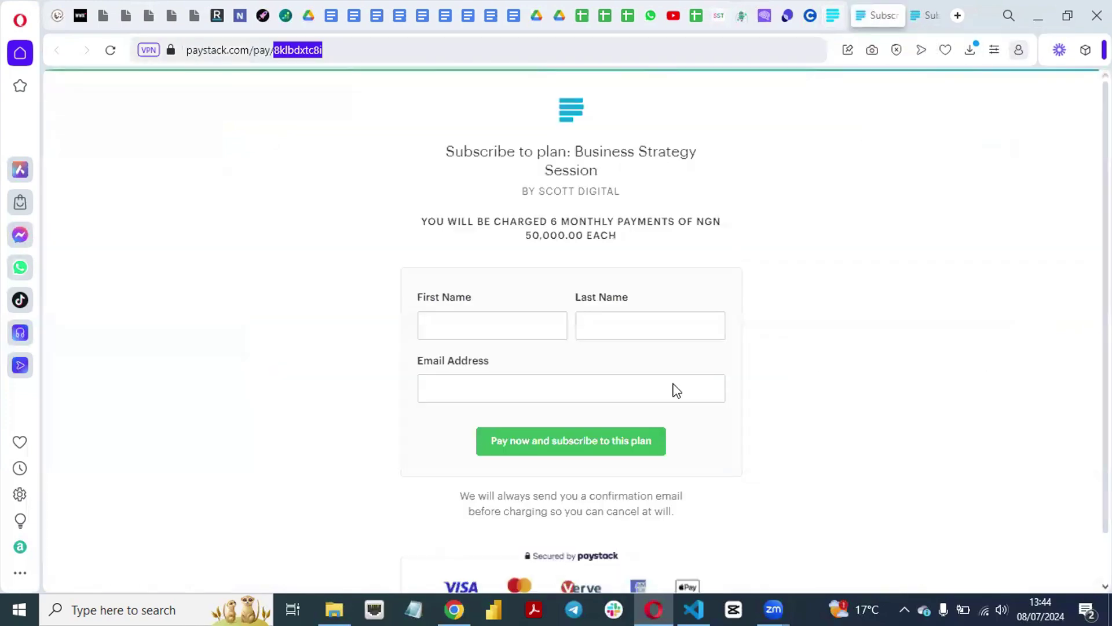
{"action": "key", "text": "ctrl+Tab"}
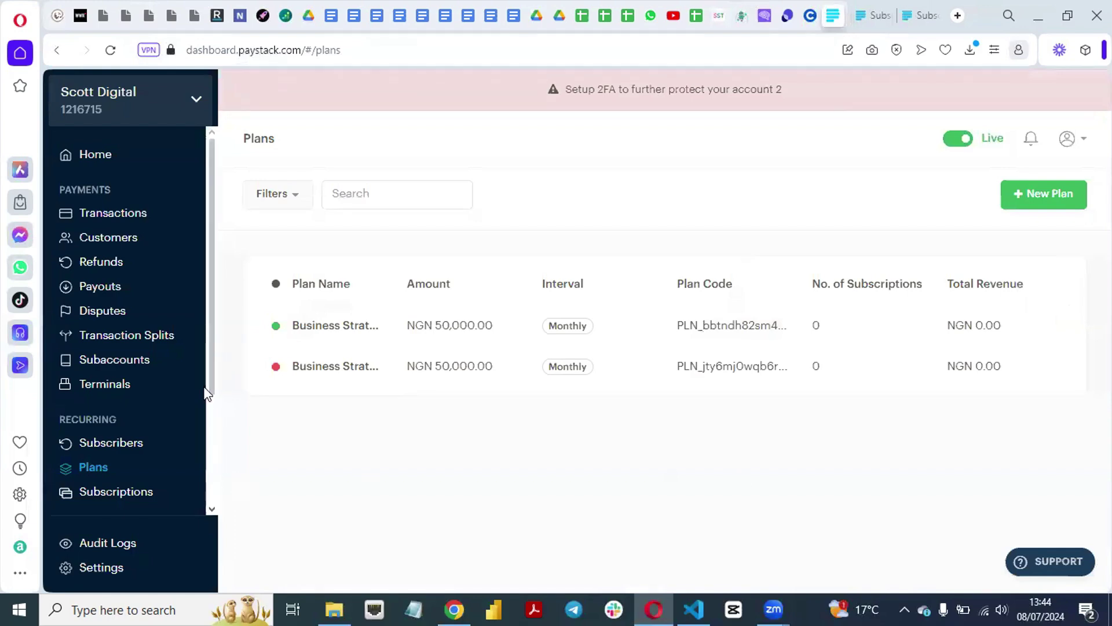
{"action": "scroll", "coordinate": [203, 417], "scroll_direction": "down", "scroll_amount": 3}
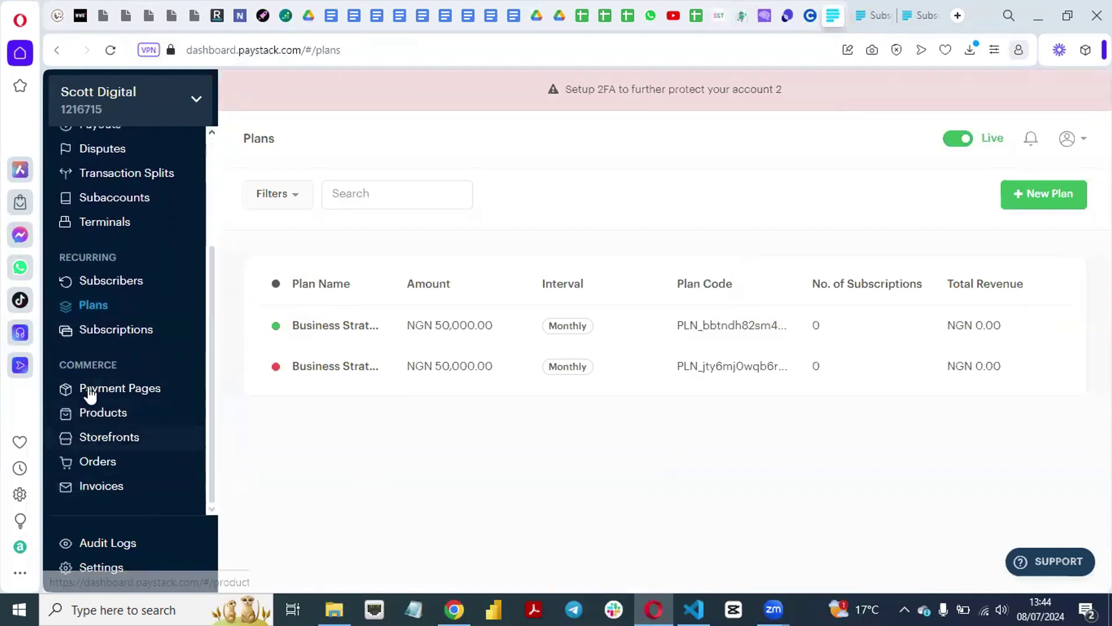
{"action": "left_click", "coordinate": [124, 388]}
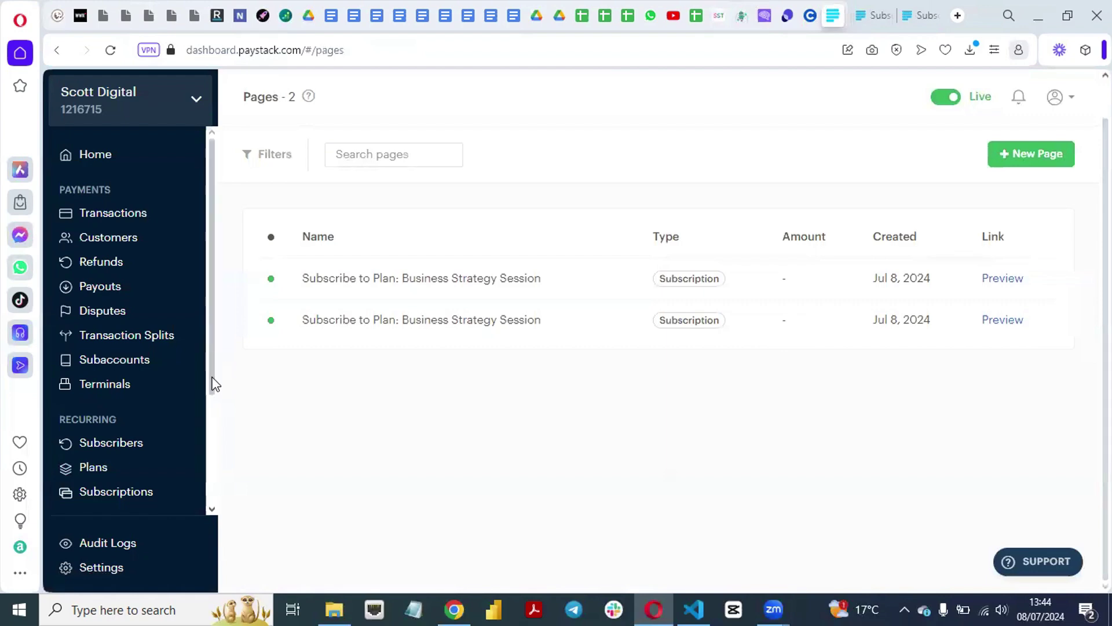
{"action": "left_click_drag", "start_coordinate": [210, 359], "coordinate": [209, 478]}
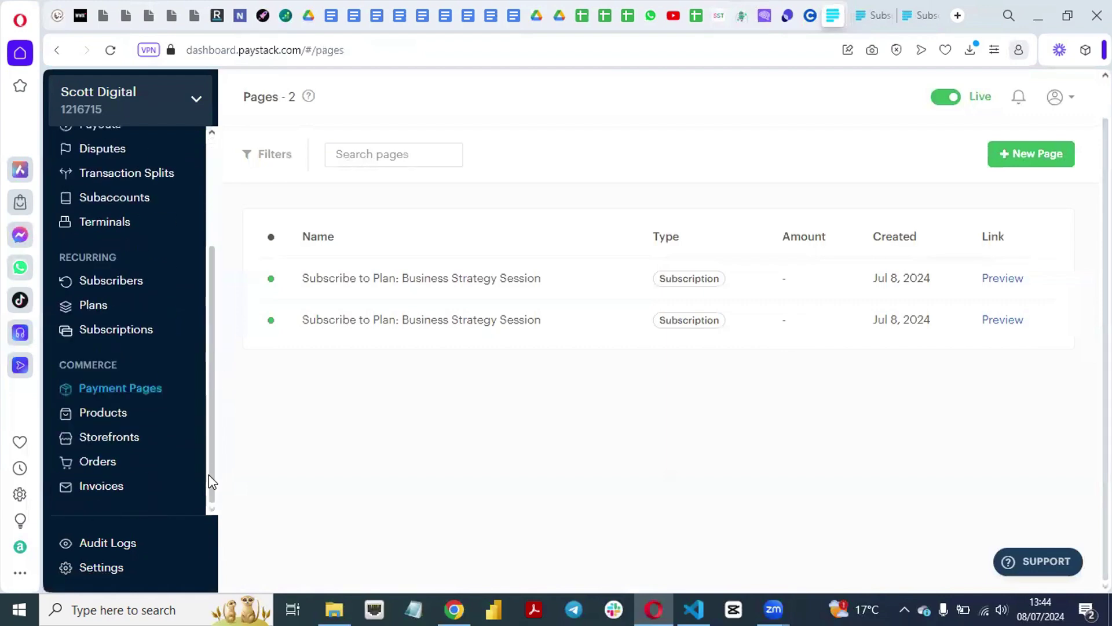
Go to the Commerce Products page, which lists no products yet
{"action": "left_click", "coordinate": [101, 414]}
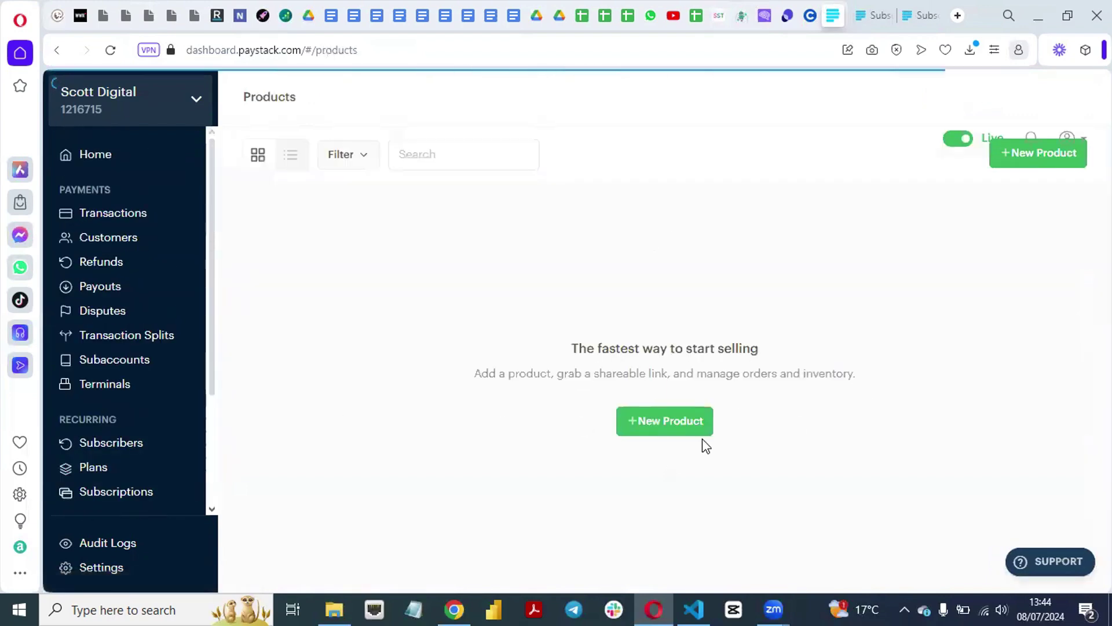